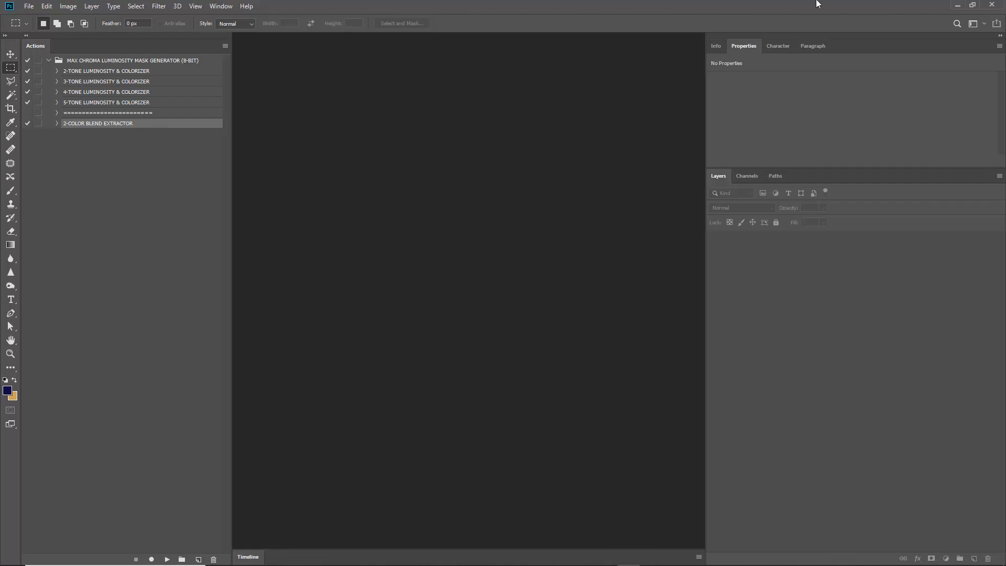
Step: Open the file GREYSCALE 100 PERCENT SQUARES - NON DITHERED.psd from the Downloads folder
click(957, 5)
click(776, 430)
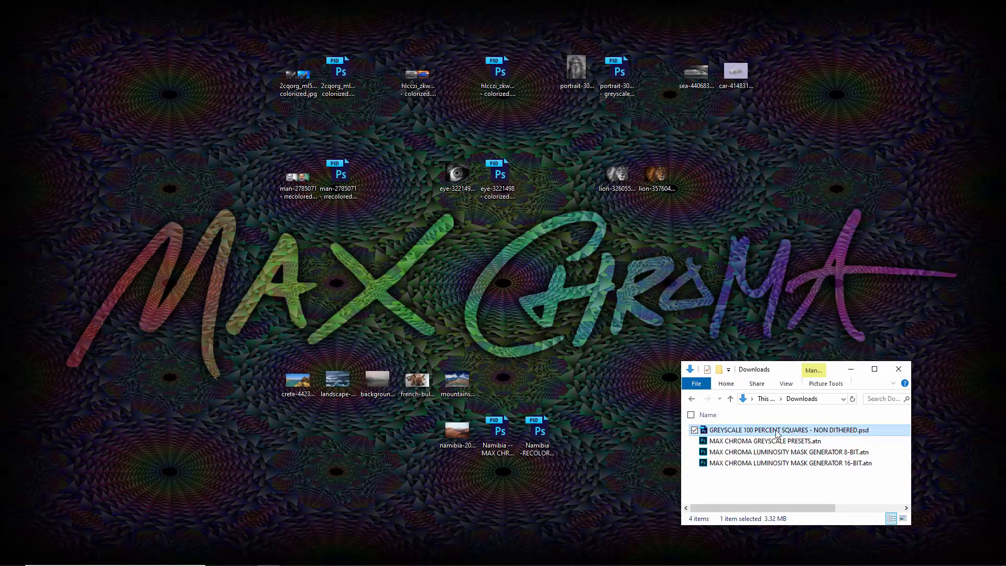
double_click(710, 432)
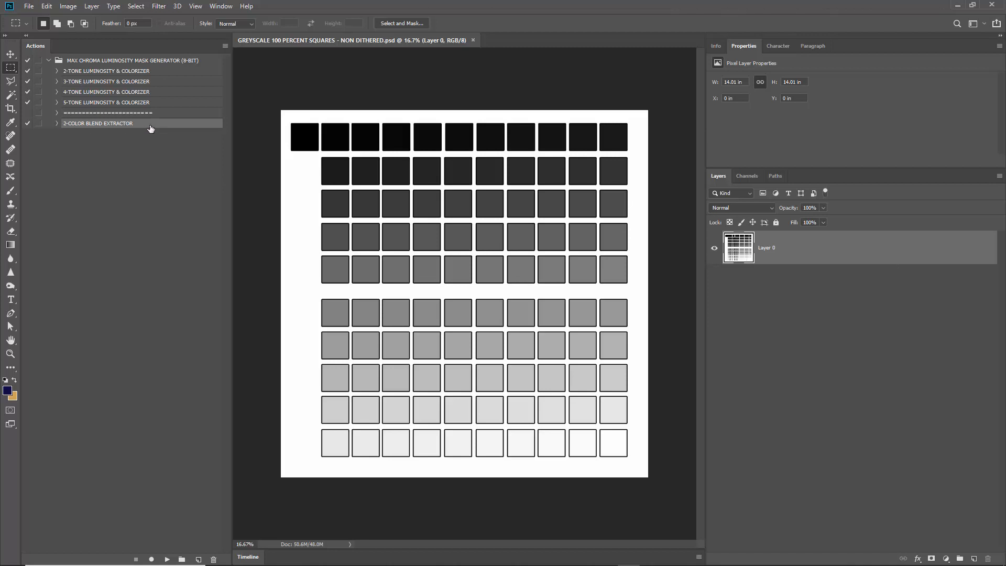
Step: Reset the foreground and background colours to black and white and run the 2-COLOR BLEND EXTRACTOR action
key(d)
click(167, 559)
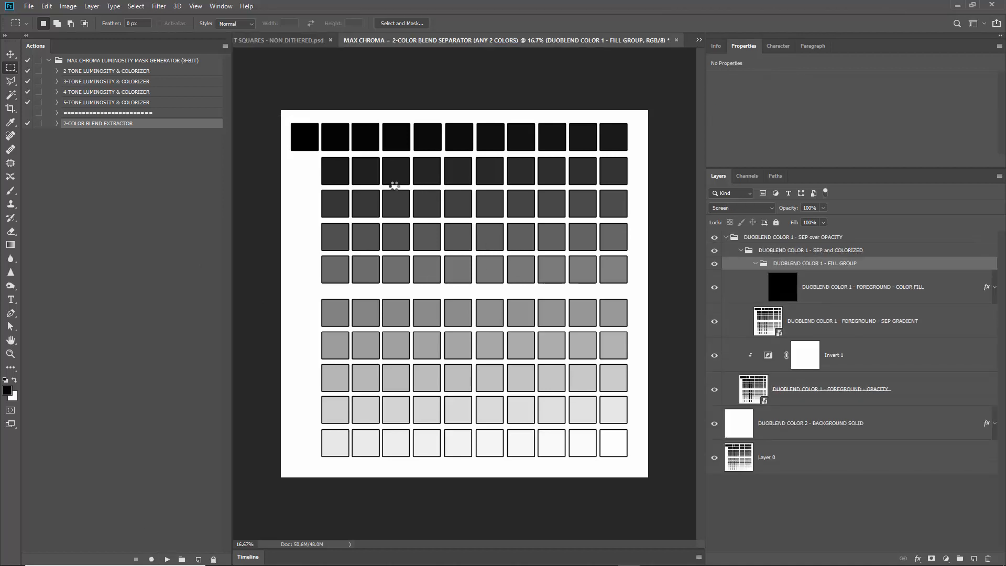
Step: Turn on the Color Overlay effects of the foreground colour fill layer and the background solid layer
click(994, 287)
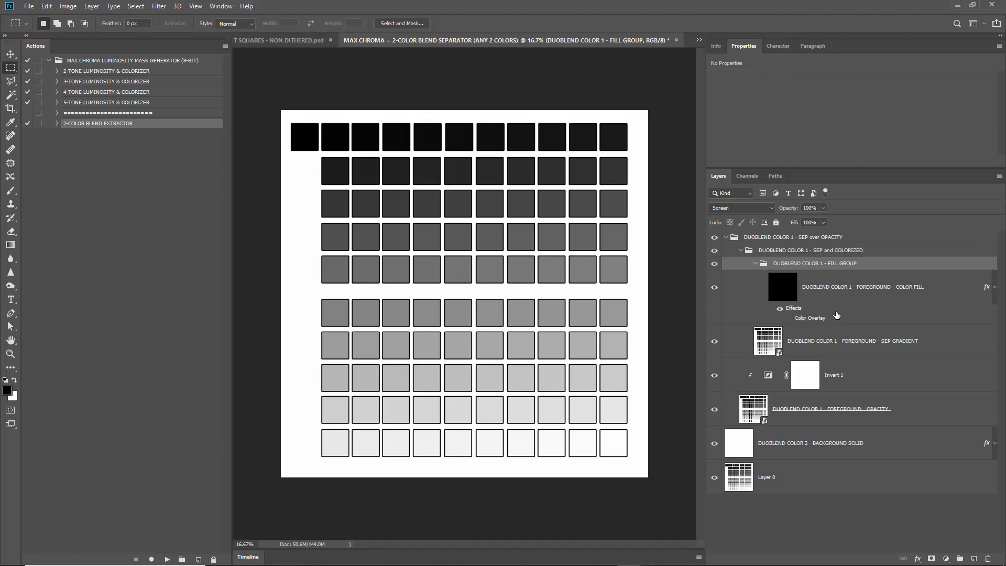
click(789, 319)
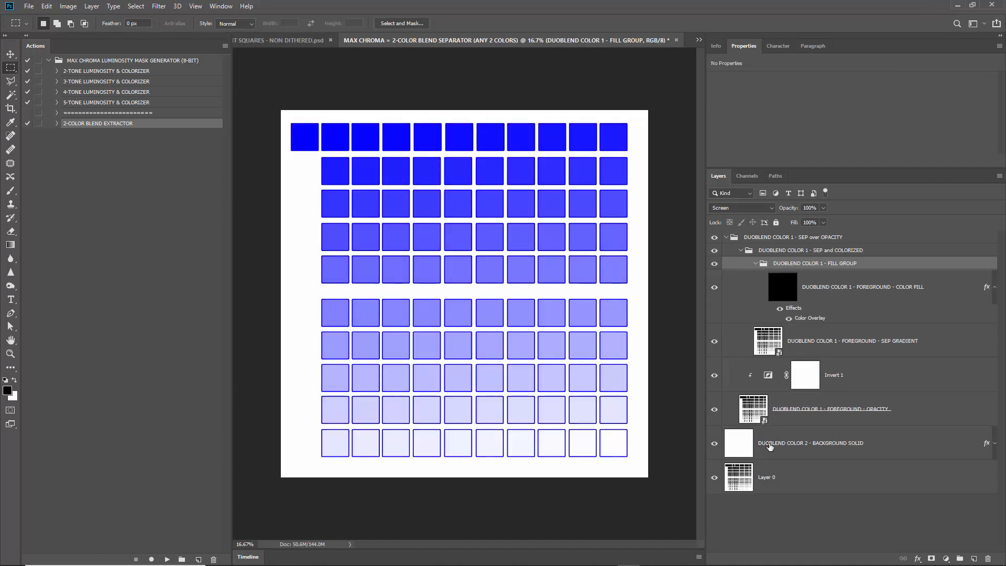
click(994, 444)
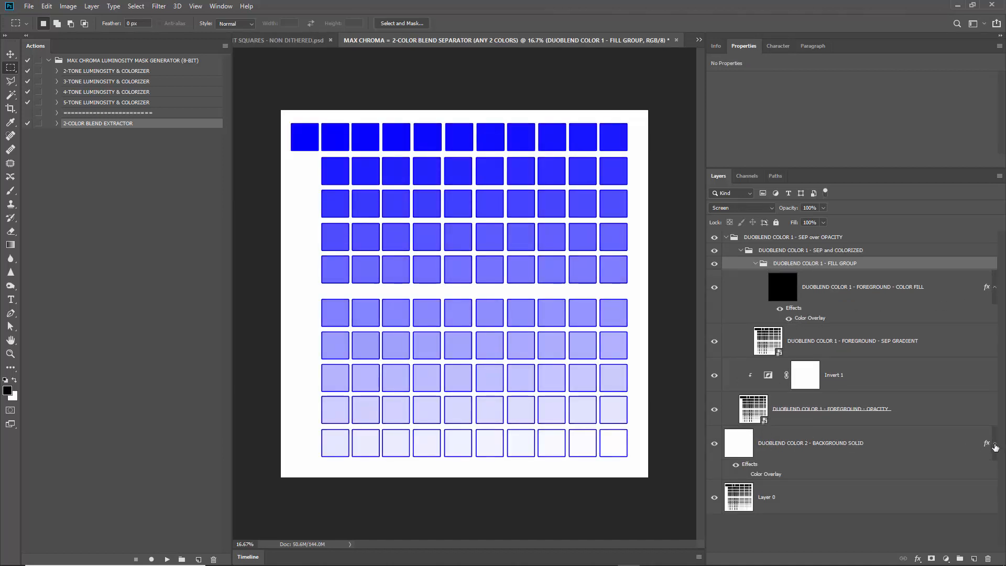
click(745, 475)
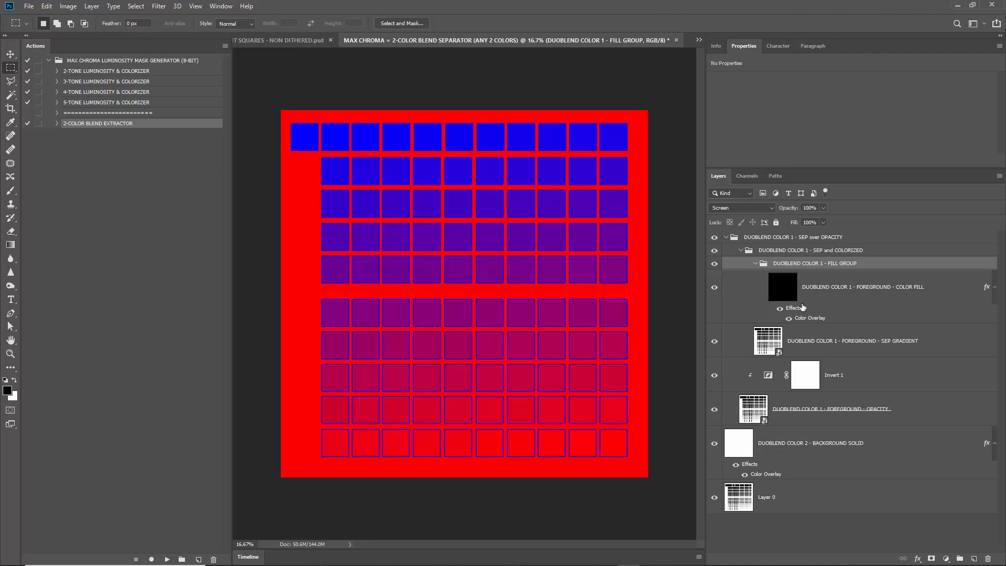
Step: Check the Color Overlay settings of the foreground colour fill layer without changing them, and flatten the image
double_click(805, 319)
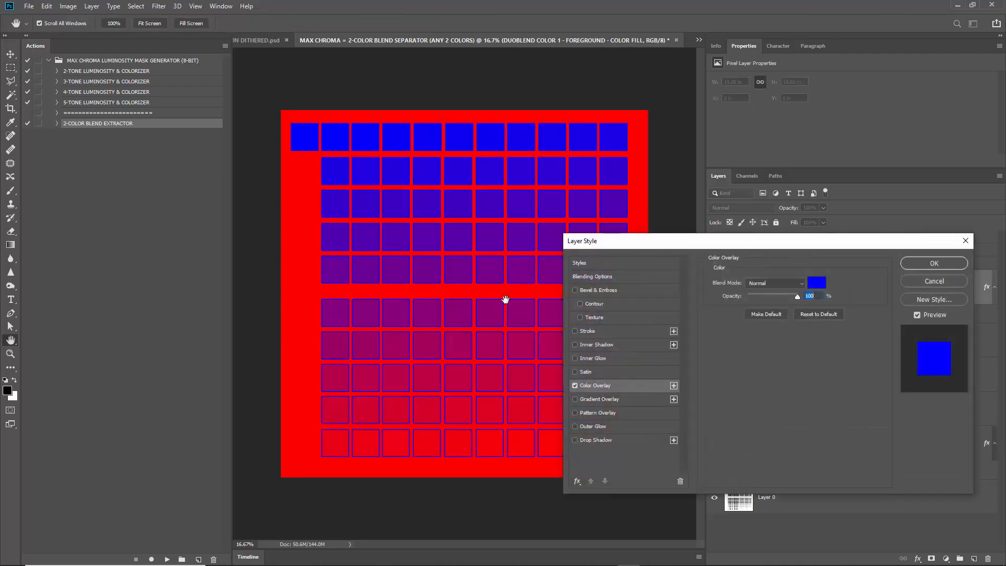
click(921, 281)
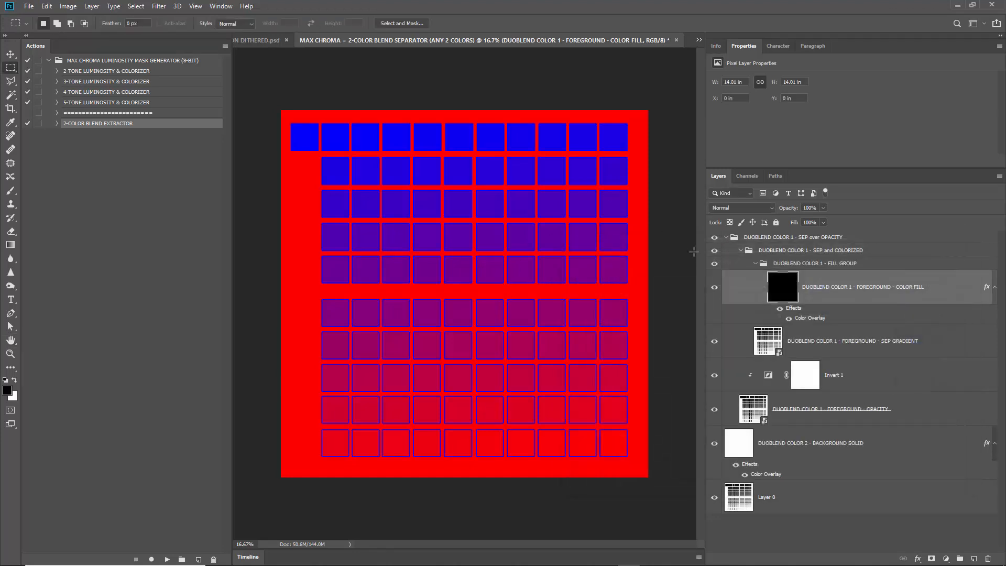
click(92, 7)
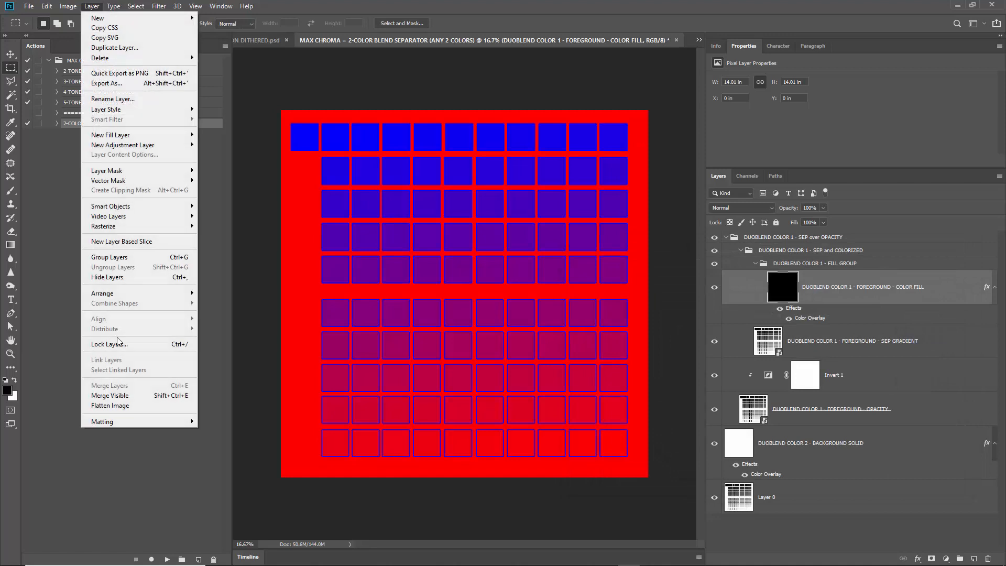
click(110, 406)
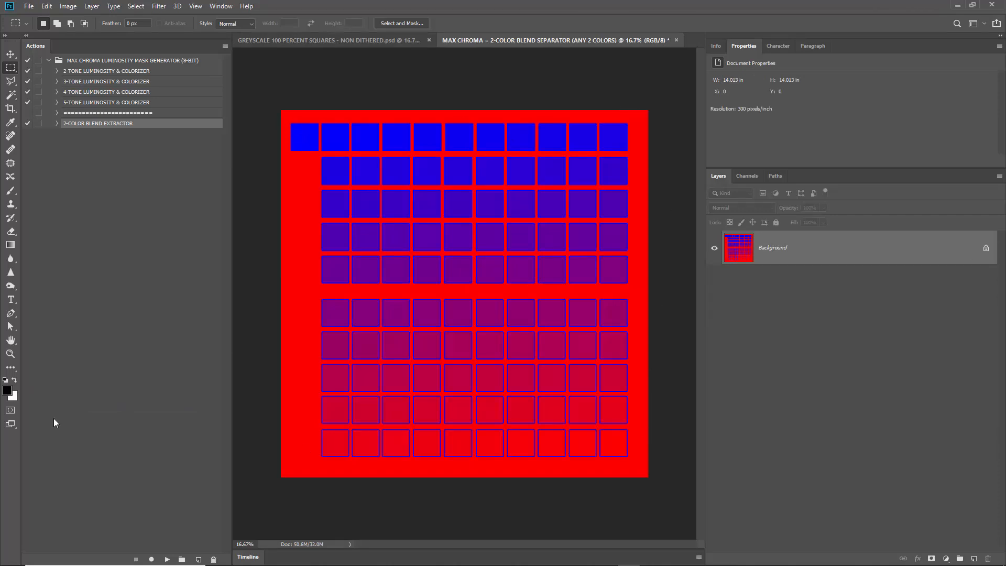
Step: Sample blue 0000ff as foreground and red ff0000 as background from the image, and run the 2-COLOR BLEND EXTRACTOR action
click(7, 391)
click(305, 132)
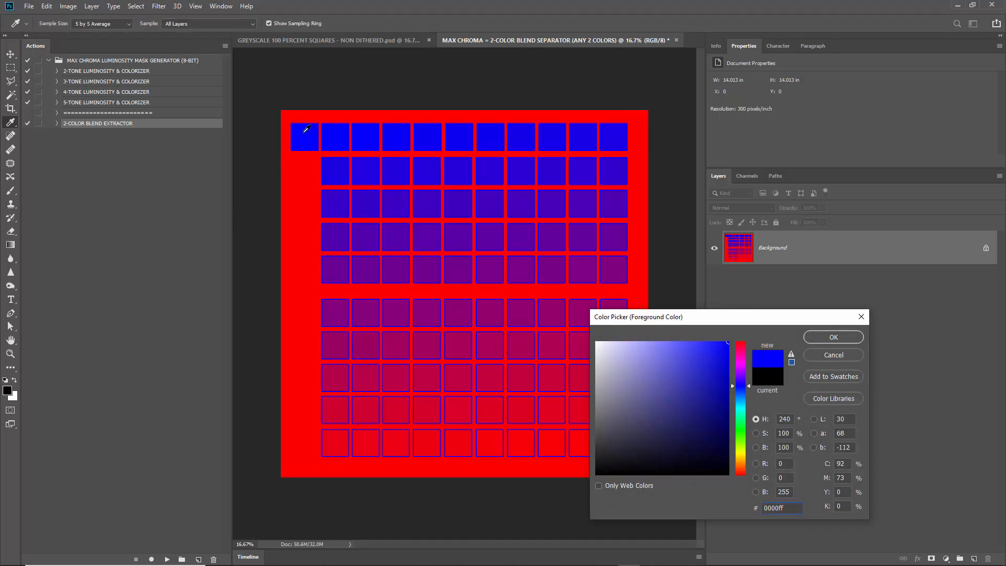
click(819, 337)
click(14, 399)
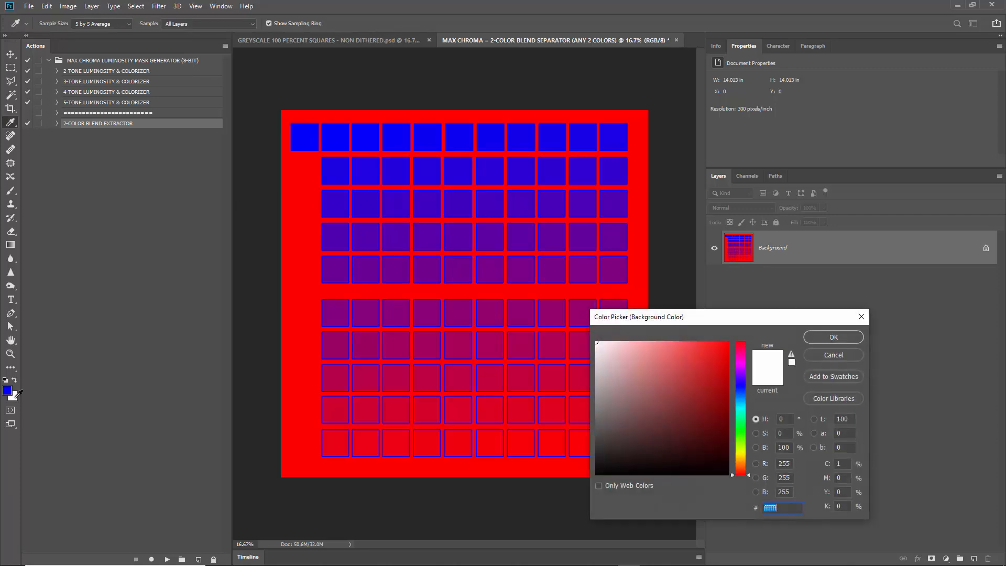
click(293, 343)
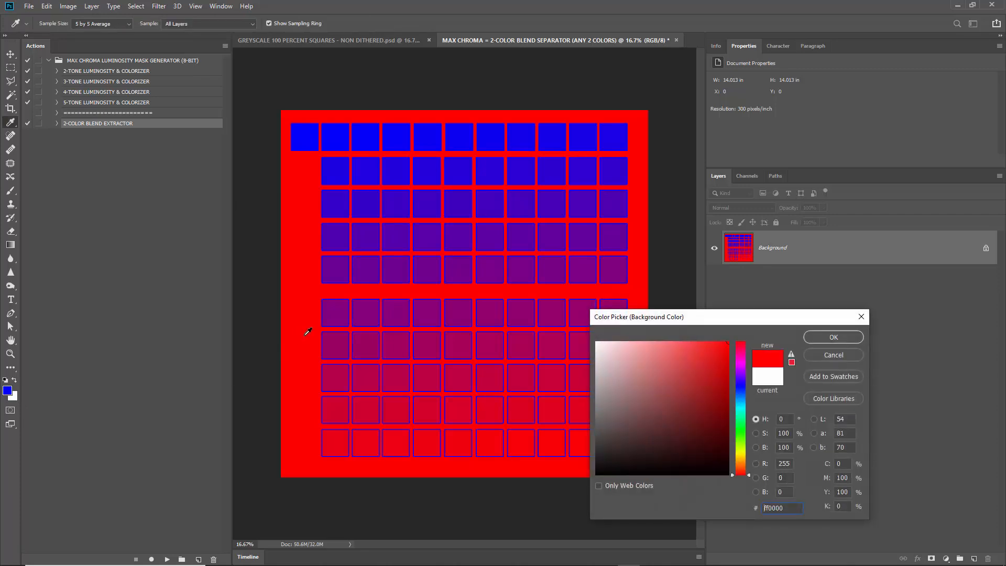
click(817, 337)
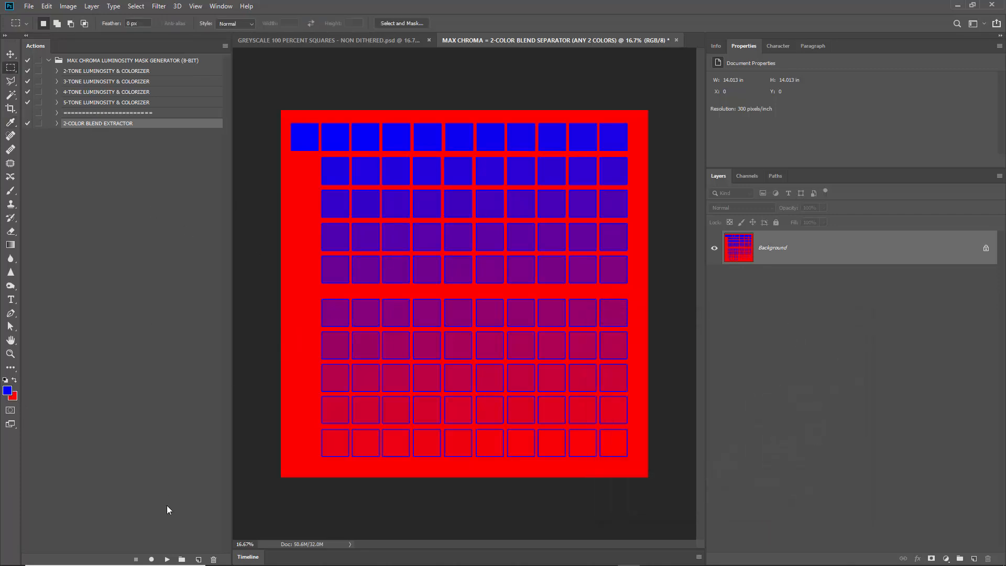
click(167, 560)
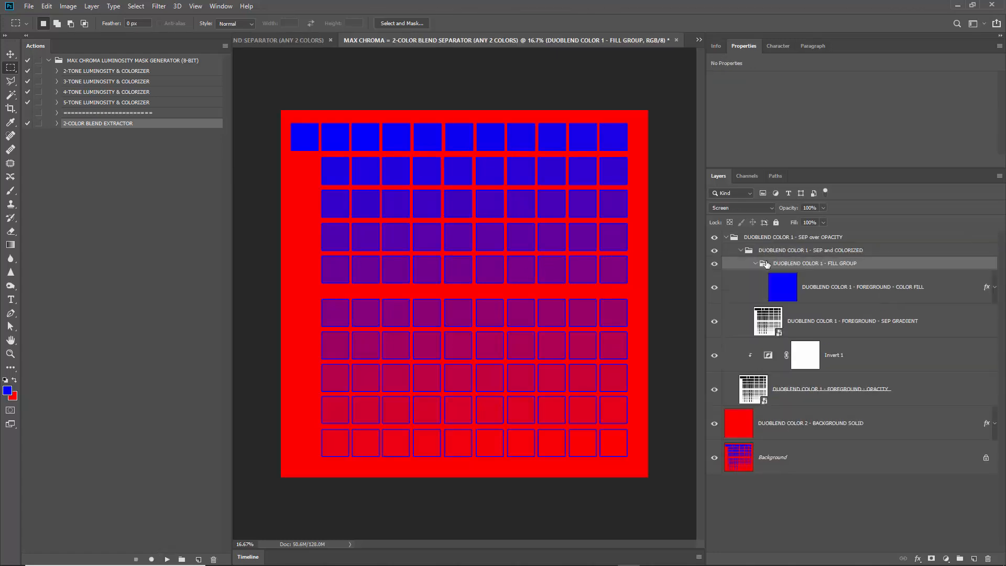
Step: Try other Color Overlay colours on the foreground colour fill layer and cancel the changes
click(995, 287)
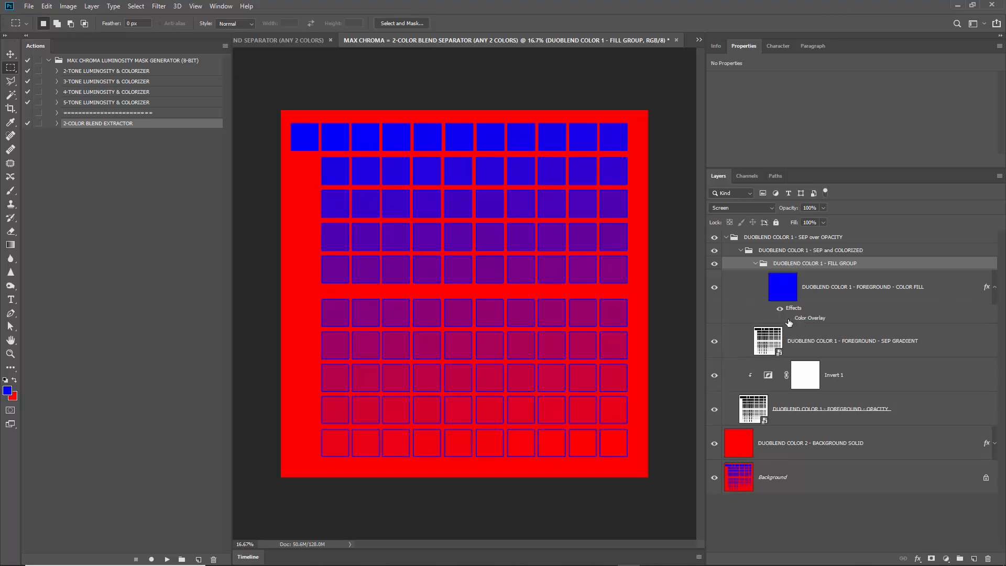
double_click(807, 319)
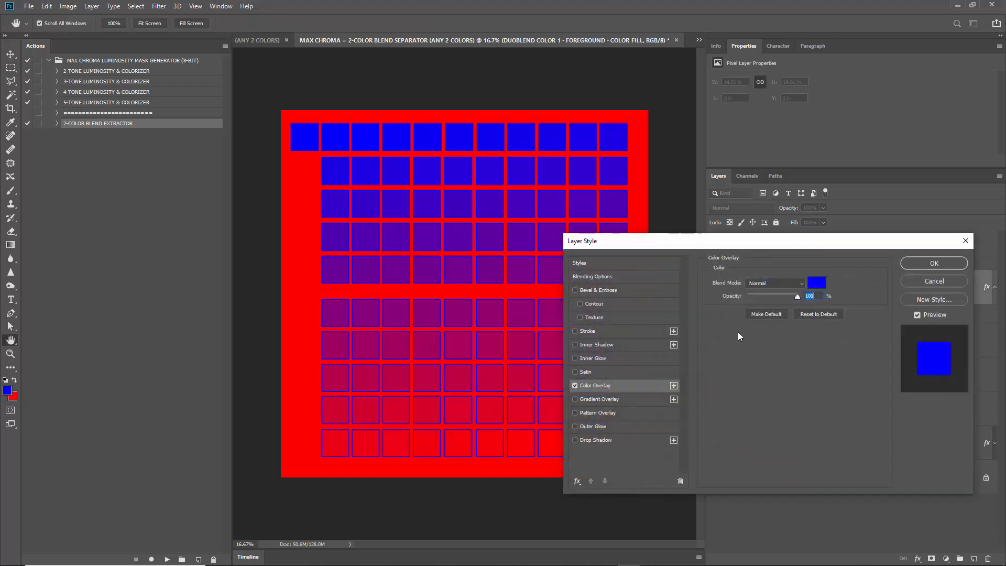
click(816, 283)
drag(682, 350, 648, 364)
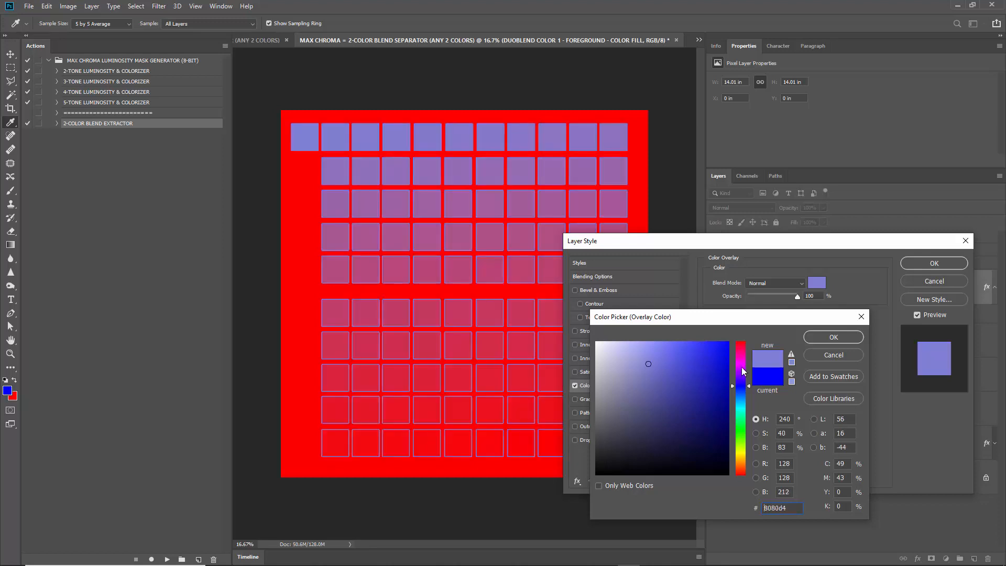
click(738, 368)
click(834, 355)
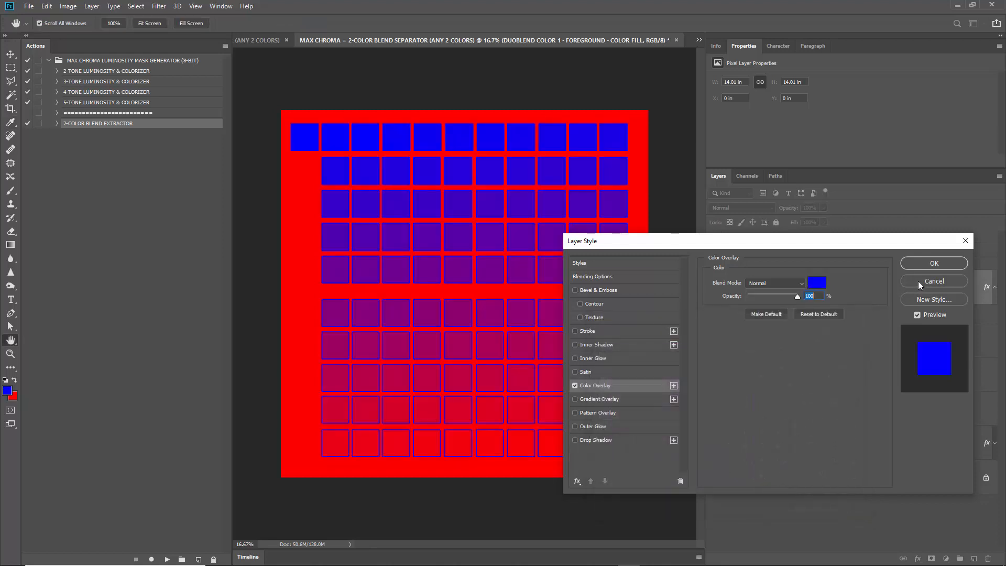
click(934, 280)
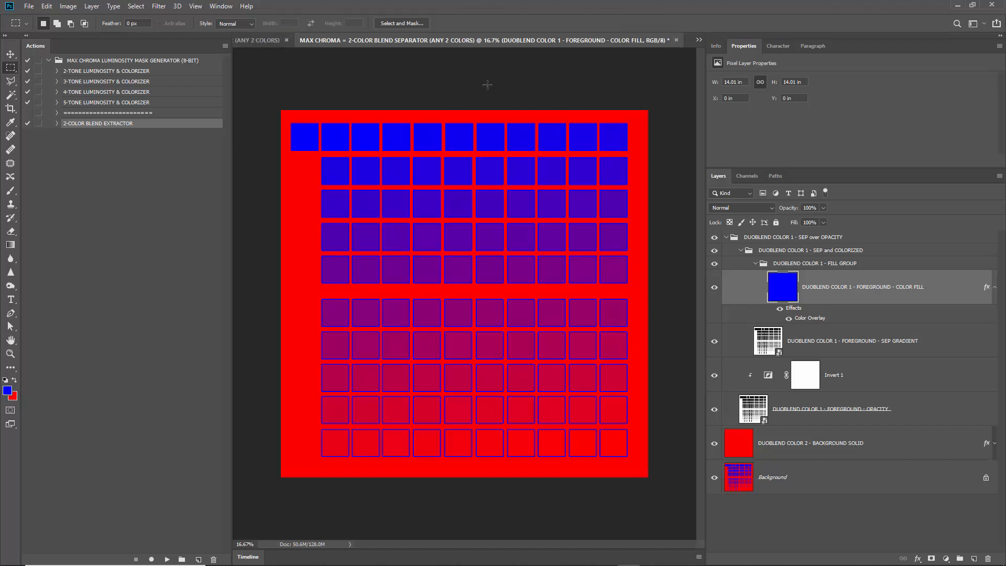
Step: Switch to the GREYSCALE 100 PERCENT SQUARES document and convert it to Grayscale mode, discarding the colour information
click(249, 40)
click(312, 40)
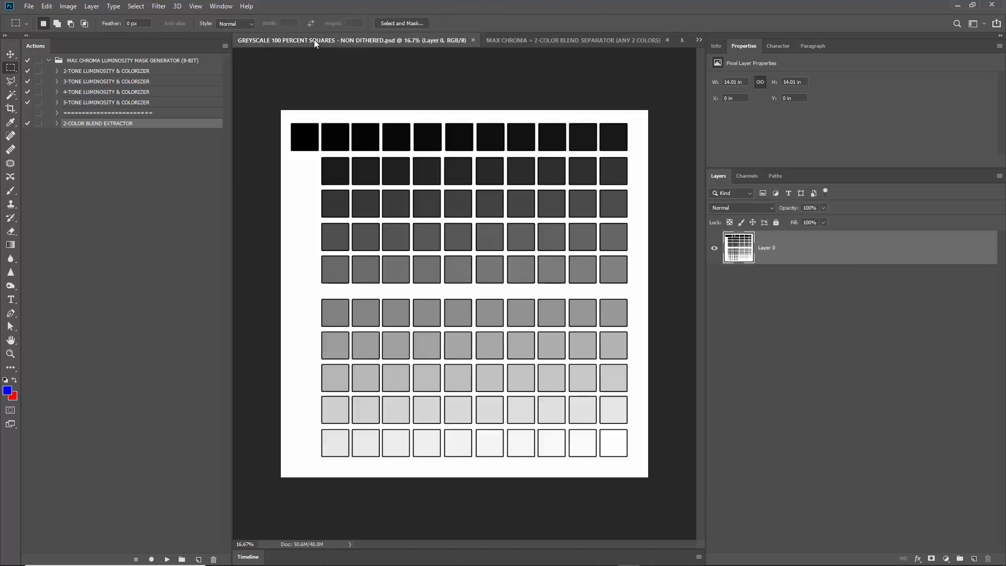
click(69, 7)
mouse_move(78, 19)
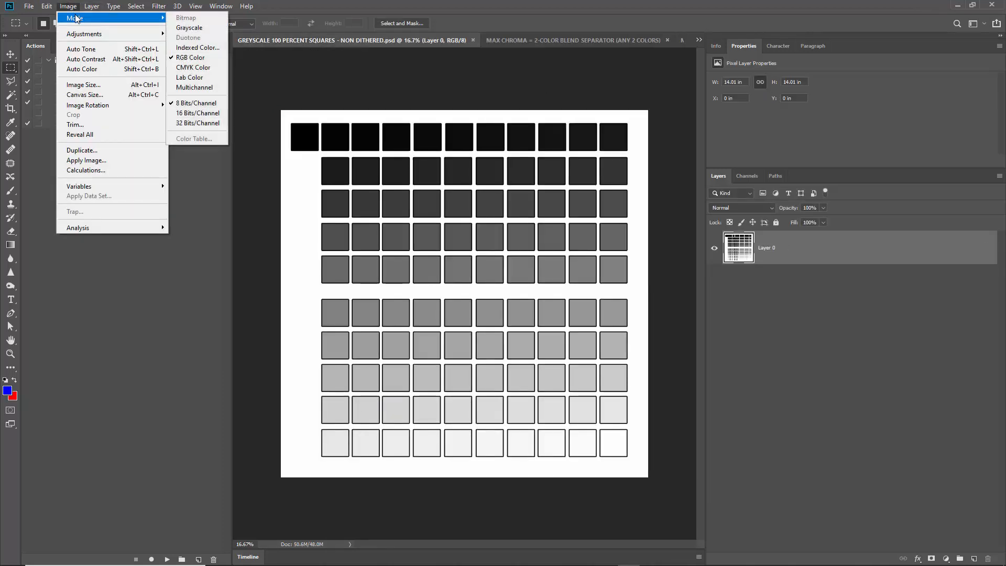
click(190, 28)
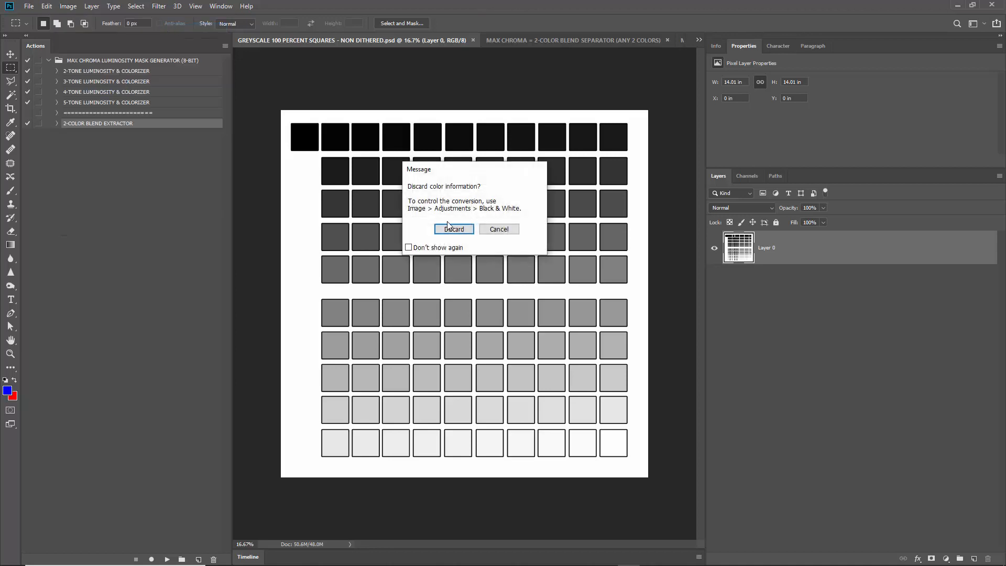
click(454, 227)
Step: Open the Duotone conversion options for the greyscale squares document
click(69, 7)
mouse_move(77, 19)
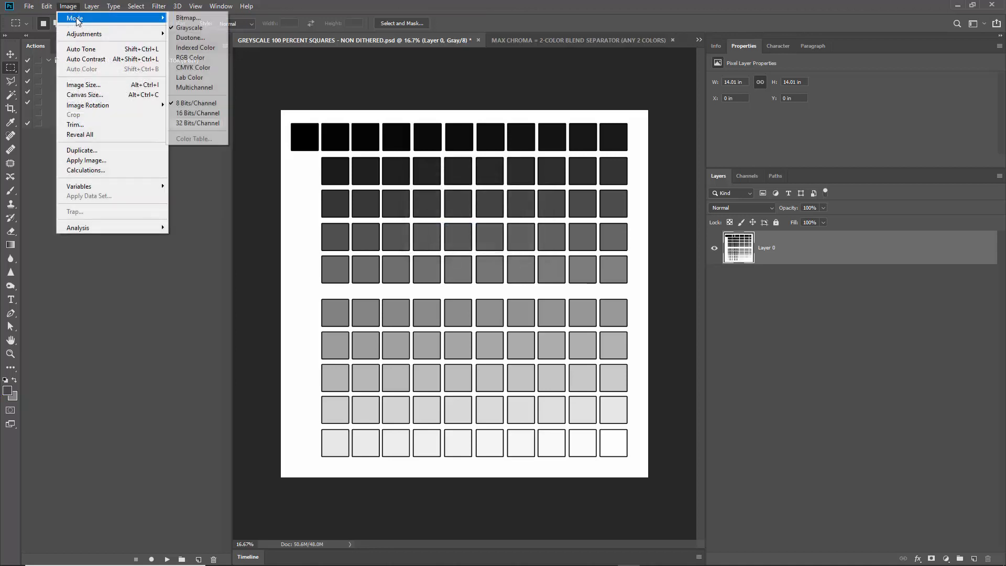
click(189, 38)
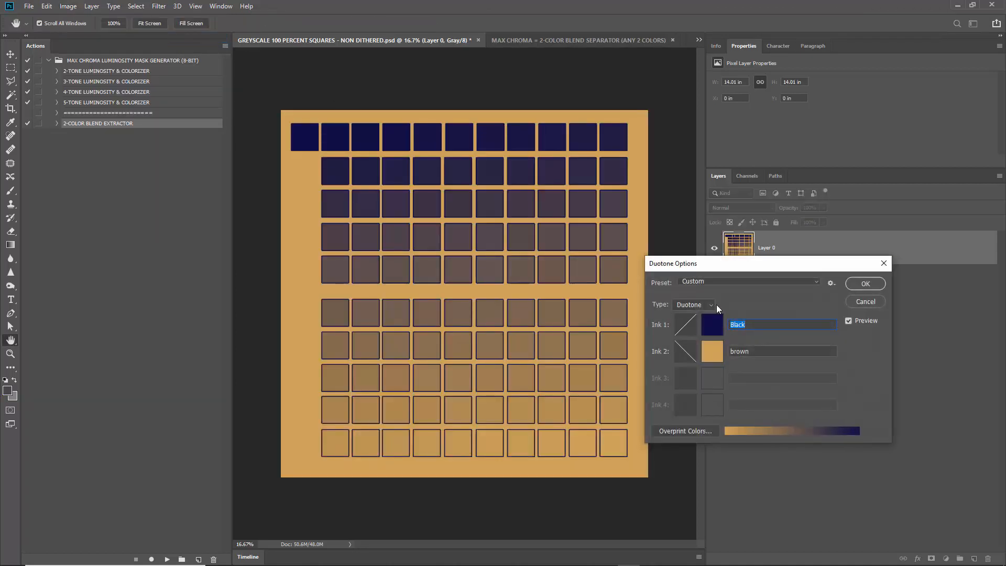
Step: Set the duotone's Ink 1 colour to pure red
click(714, 322)
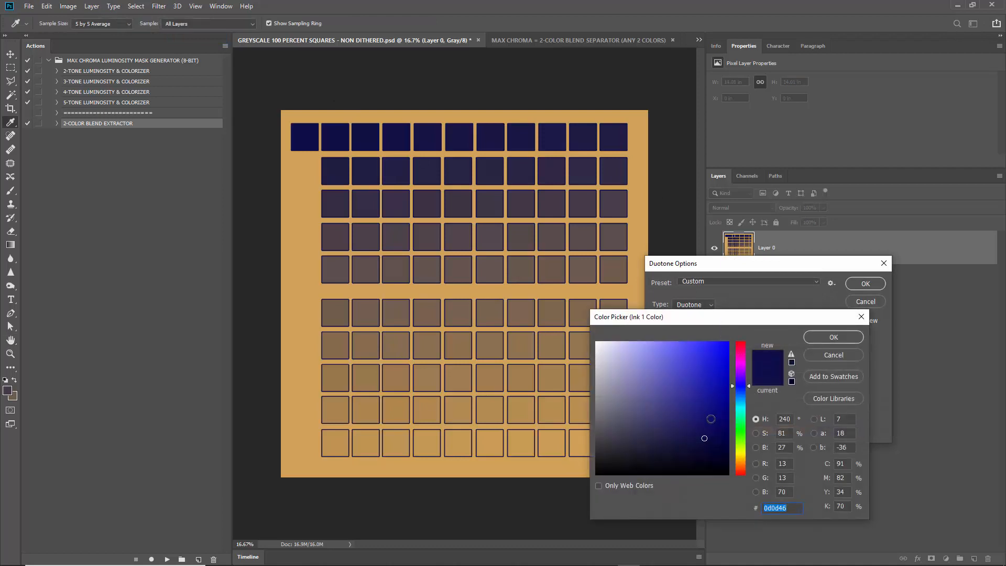
text(460d0d)
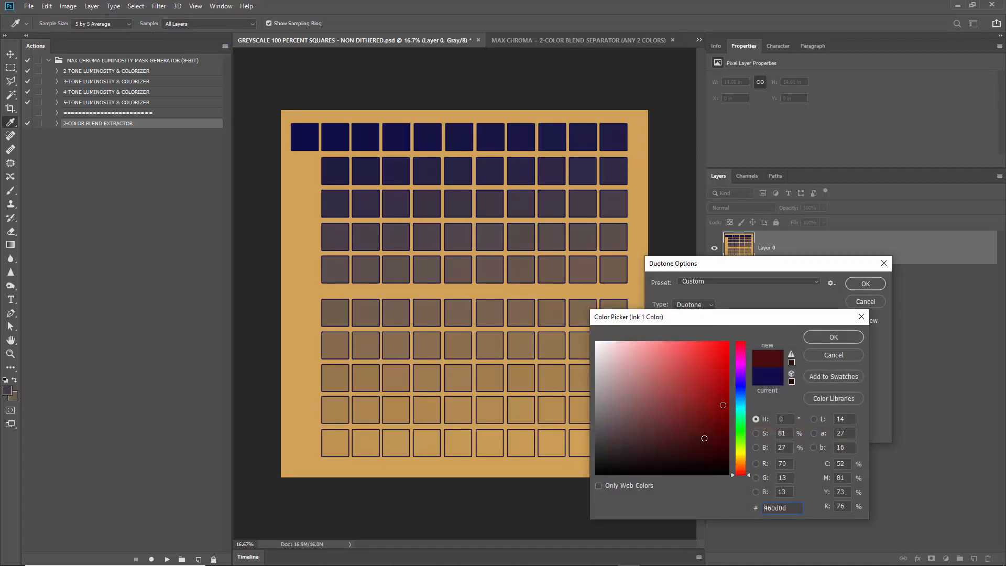
drag(723, 405, 785, 331)
click(811, 338)
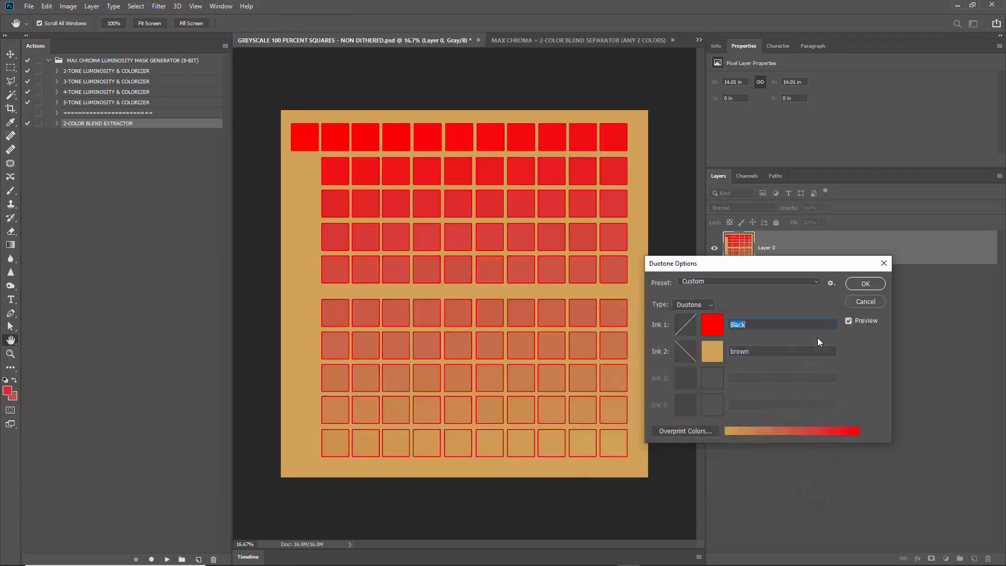
Step: Try a saturated blue for the duotone's Ink 2 and cancel the colour change
click(713, 358)
click(740, 383)
click(728, 342)
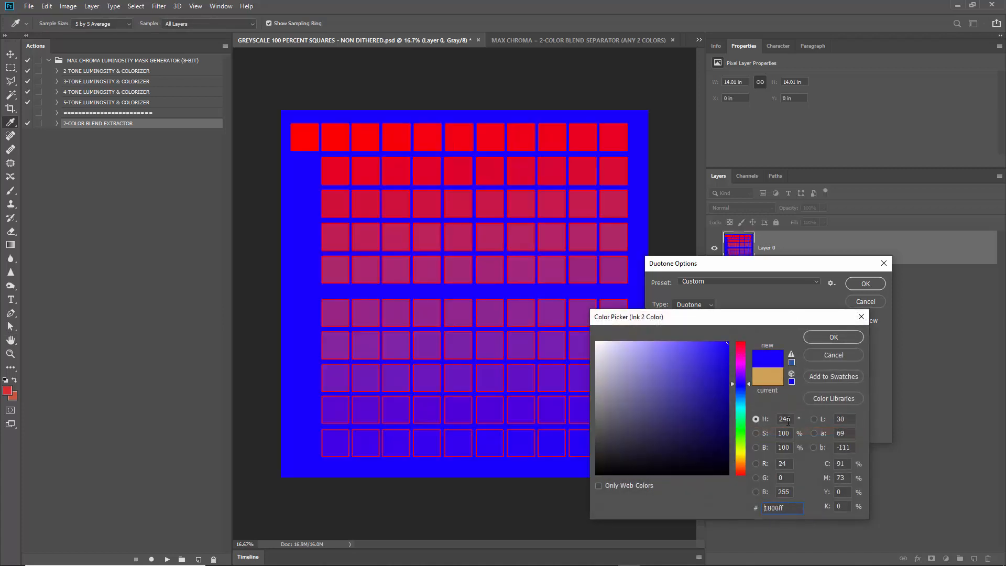
click(791, 419)
text(240)
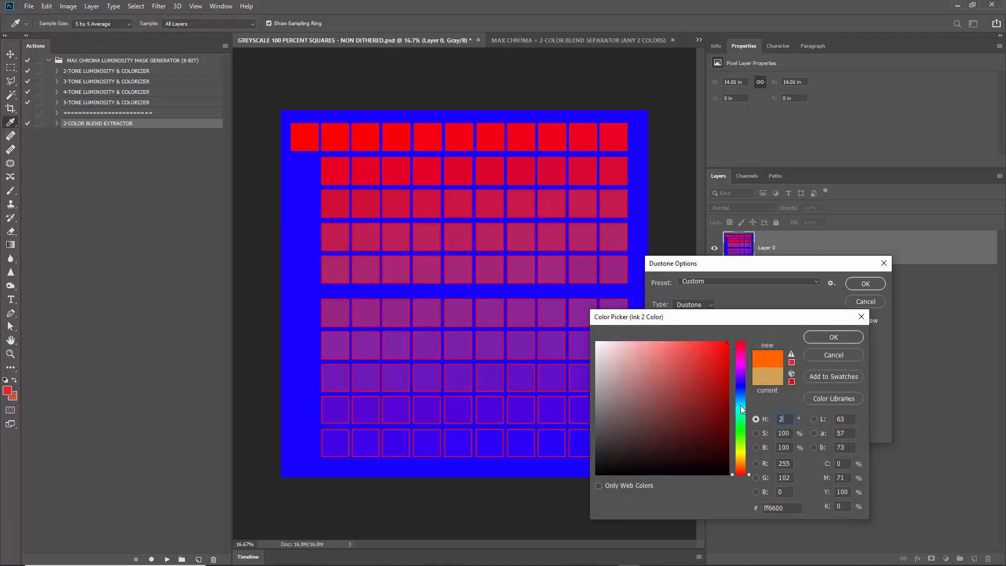
click(820, 352)
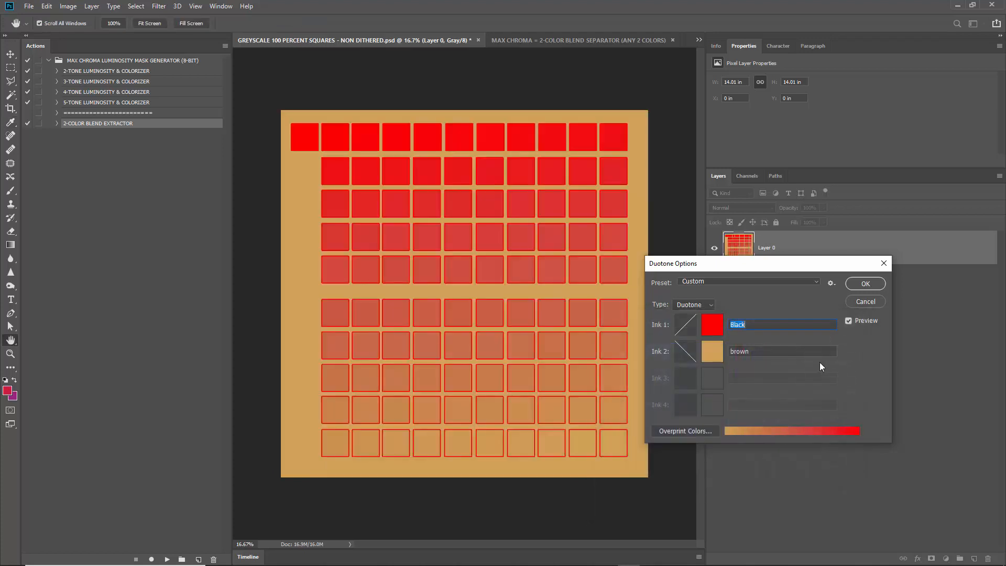
Step: Set the duotone's Ink 1 colour to pure blue with a hue of 240°
click(711, 327)
click(741, 385)
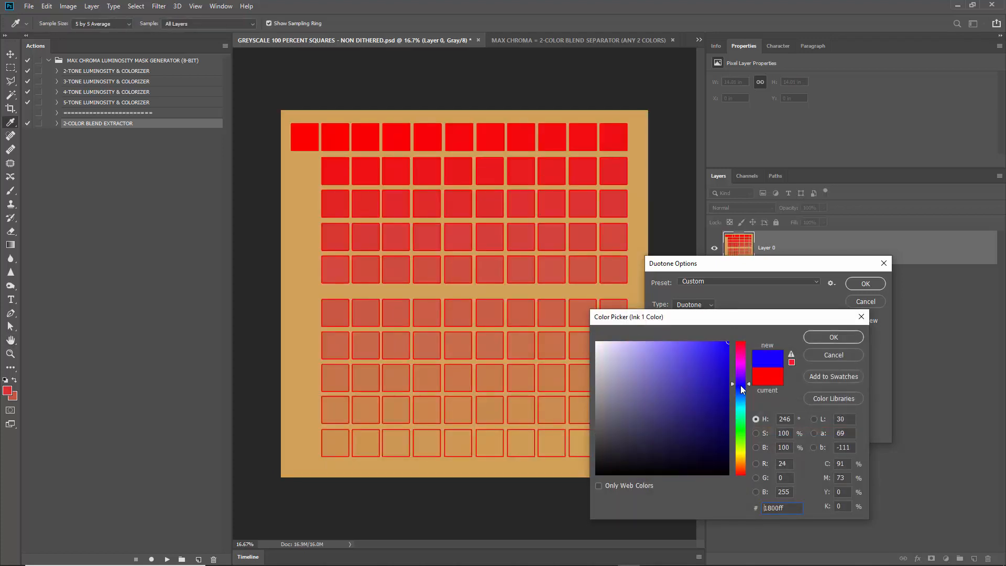
drag(791, 420, 704, 401)
text(240)
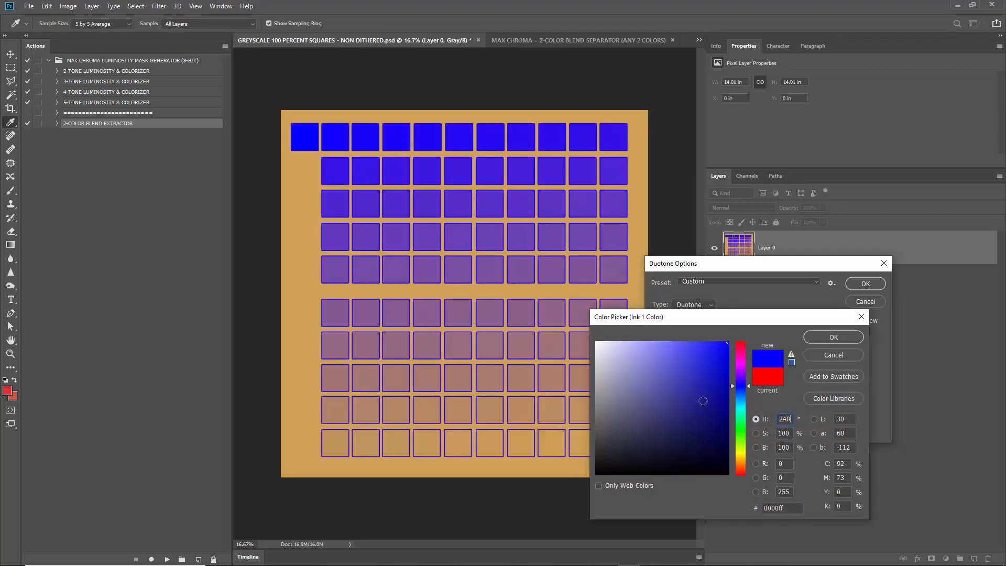
key(Return)
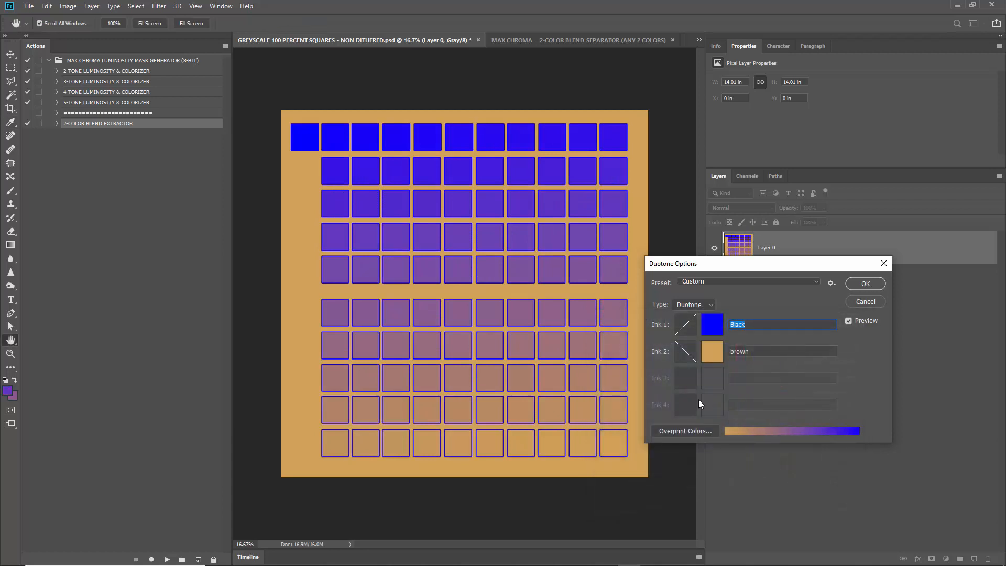
Step: Set the duotone's Ink 2 colour to pure red, ff0000, and apply the duotone conversion
click(705, 361)
text(ff0000)
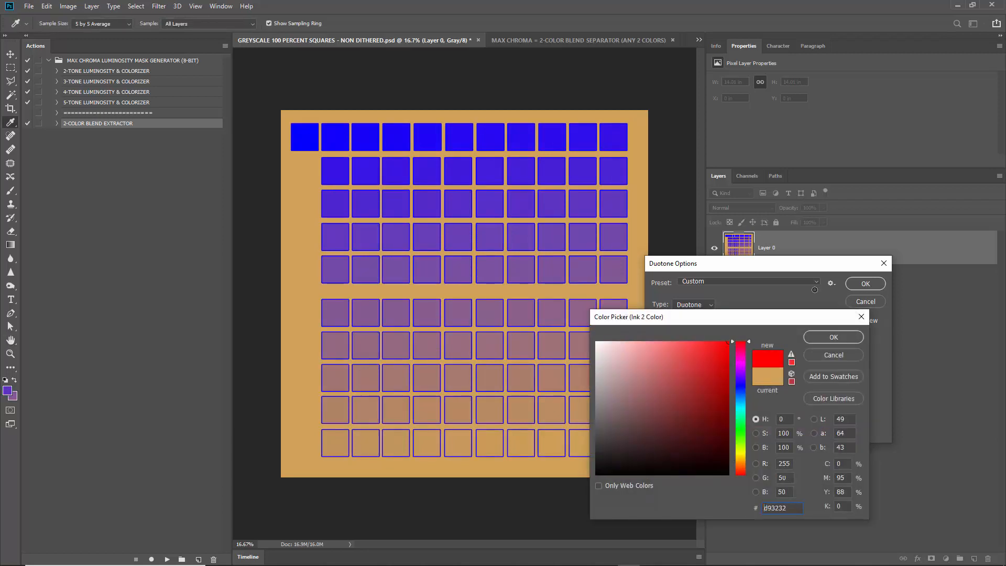
click(815, 338)
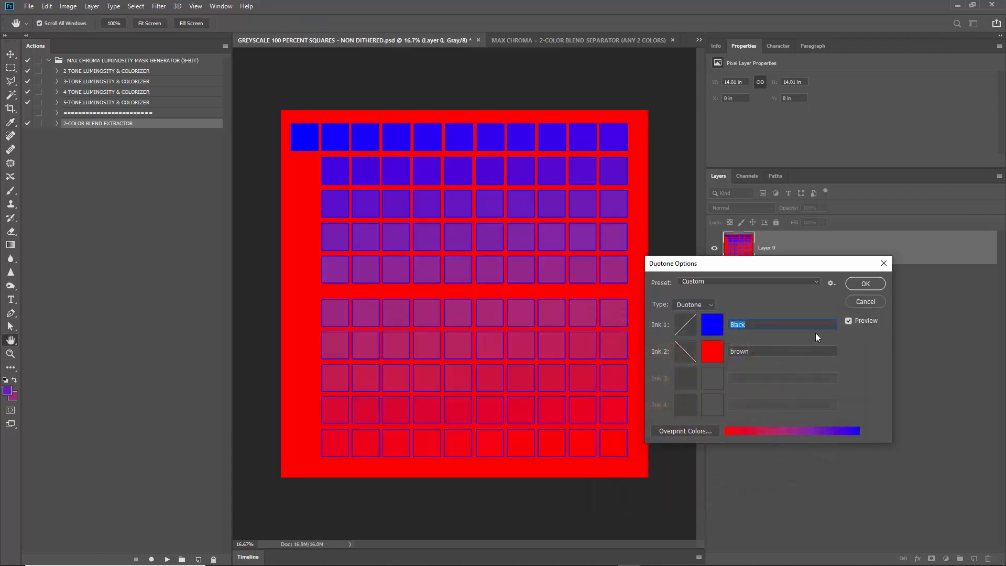
click(865, 283)
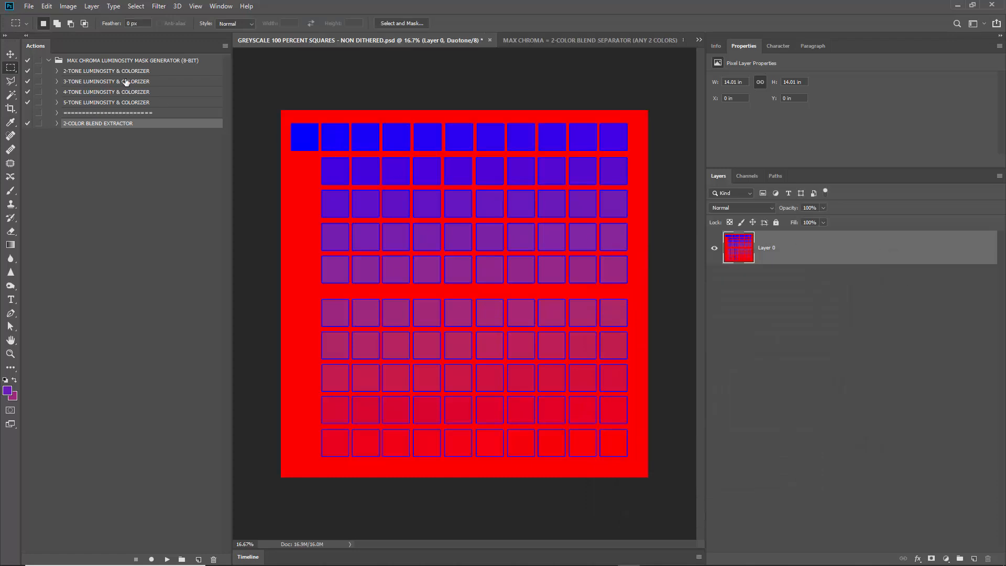
Step: Flatten the blue and red duotone image and convert it to RGB Color mode
click(88, 7)
click(112, 406)
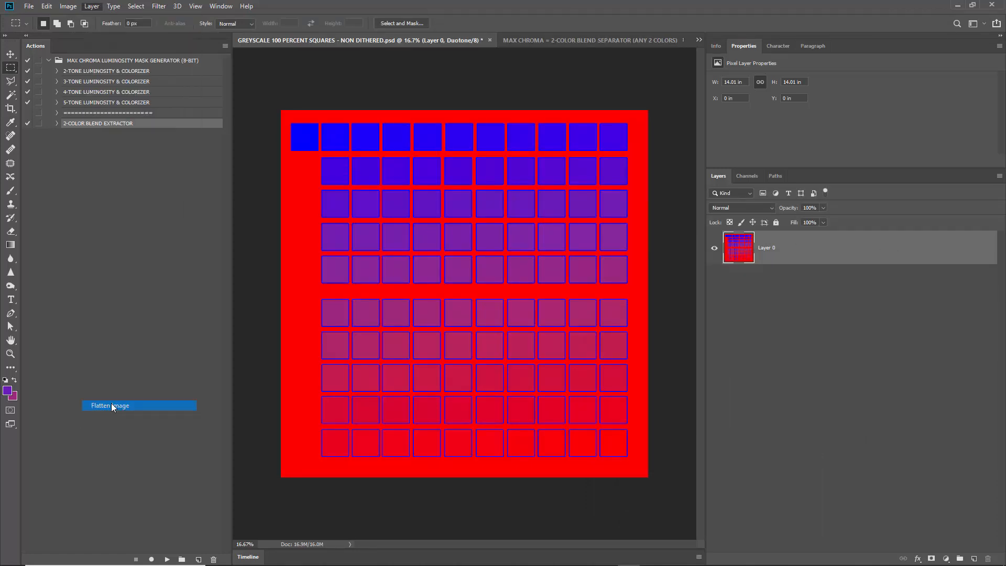
click(68, 6)
mouse_move(76, 18)
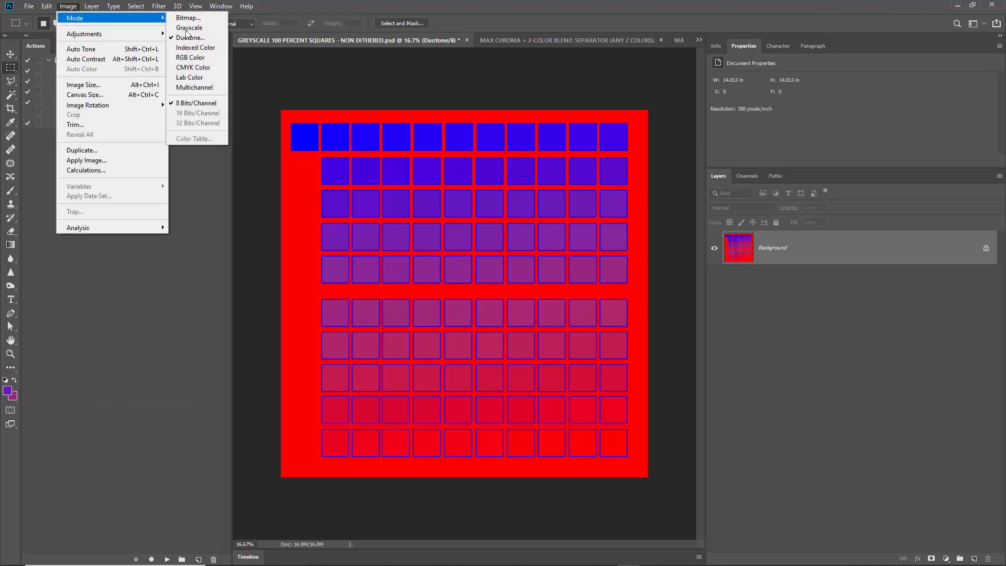
click(192, 58)
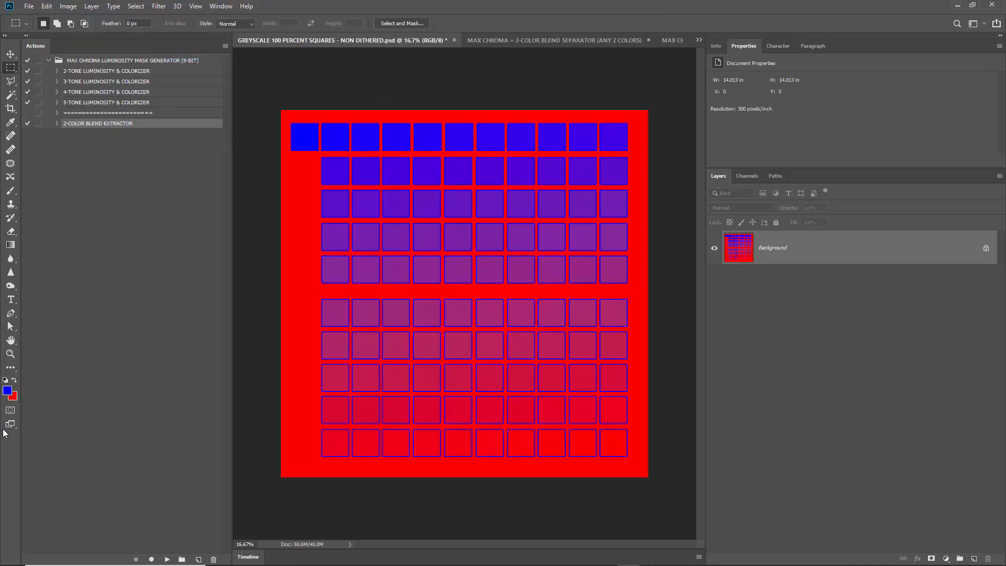
Step: Run the 2-COLOR BLEND EXTRACTOR action, then hide the DUOBLEND COLOR 1 group and COLOR 2 layer to compare with the original Background
click(167, 559)
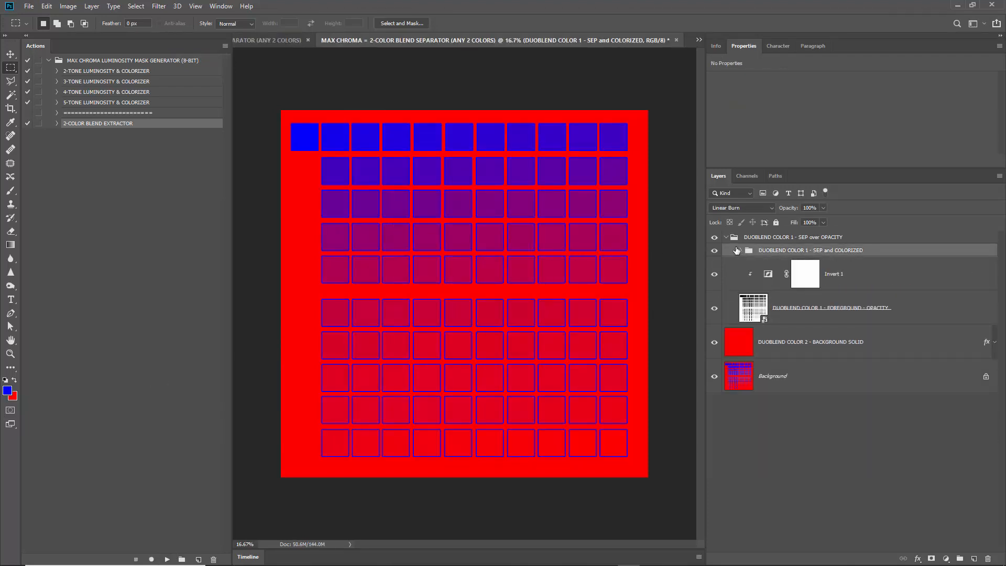
click(725, 238)
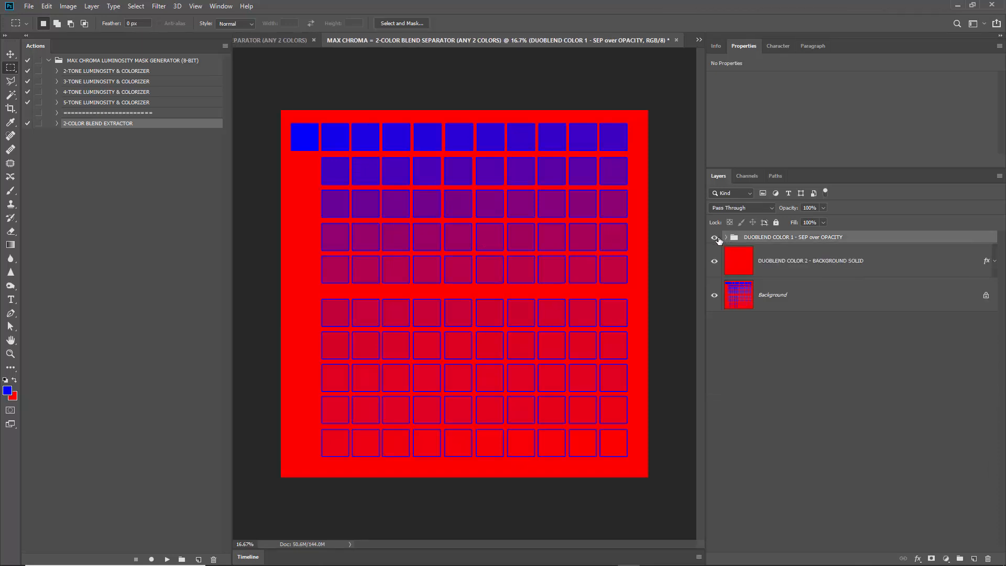
drag(714, 237, 714, 262)
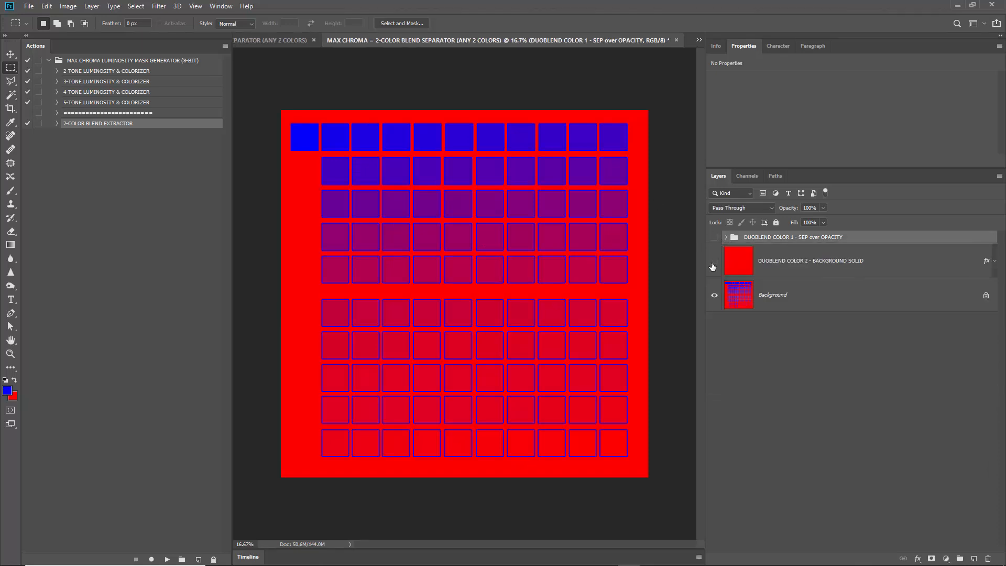
click(792, 295)
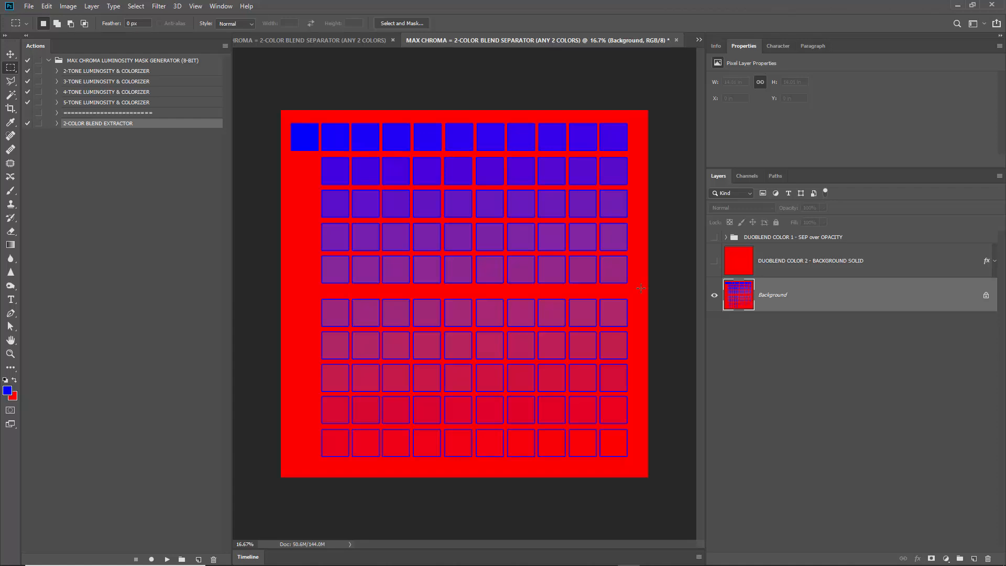
click(92, 6)
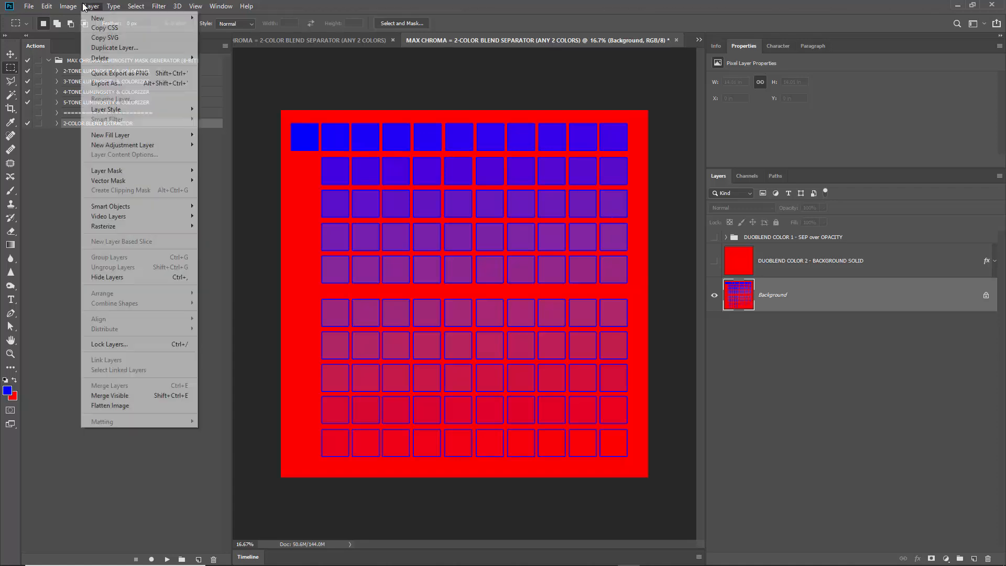
mouse_move(68, 6)
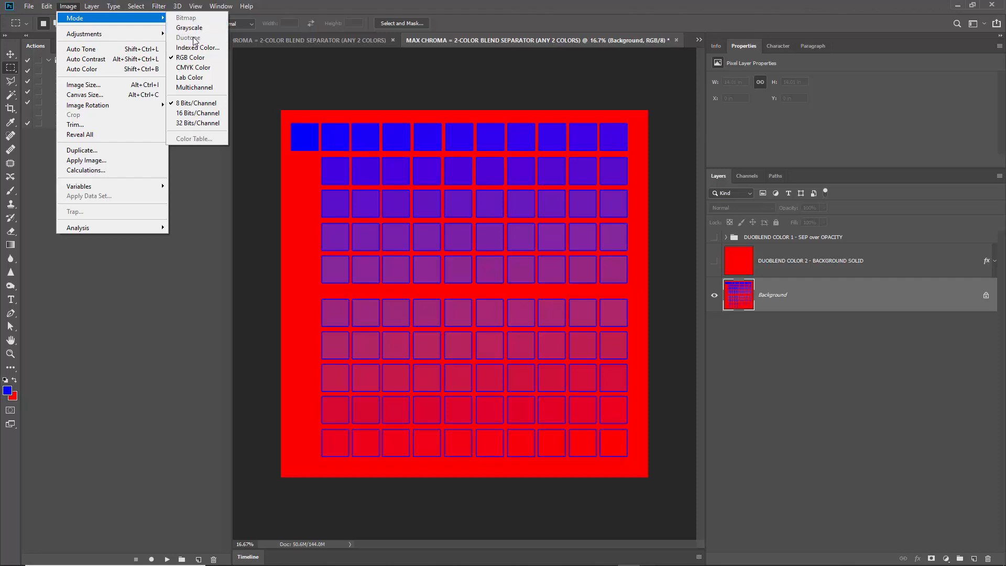
click(583, 14)
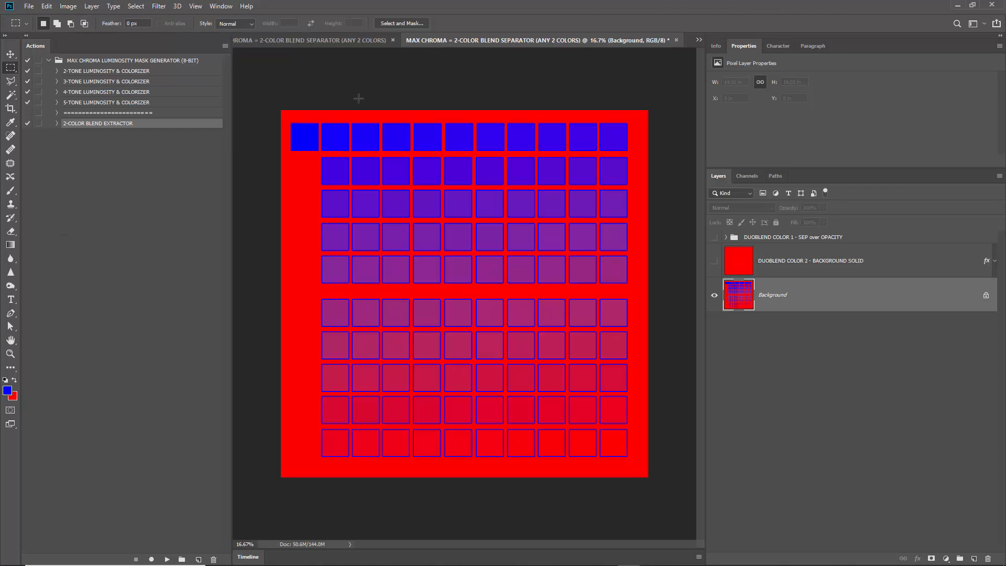
Step: Switch back to the GREYSCALE 100 PERCENT SQUARES document and revert it to its saved version
click(373, 40)
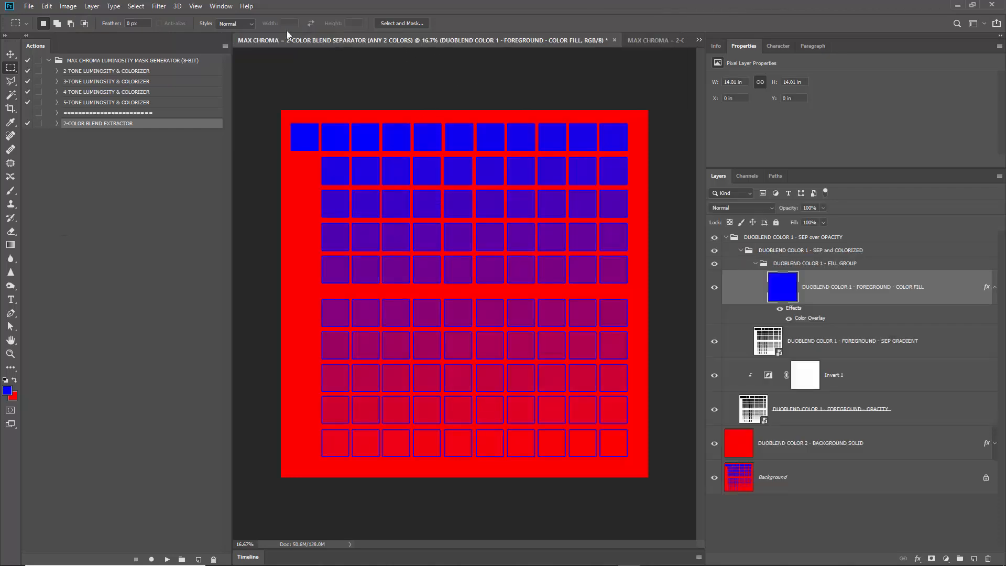
click(220, 6)
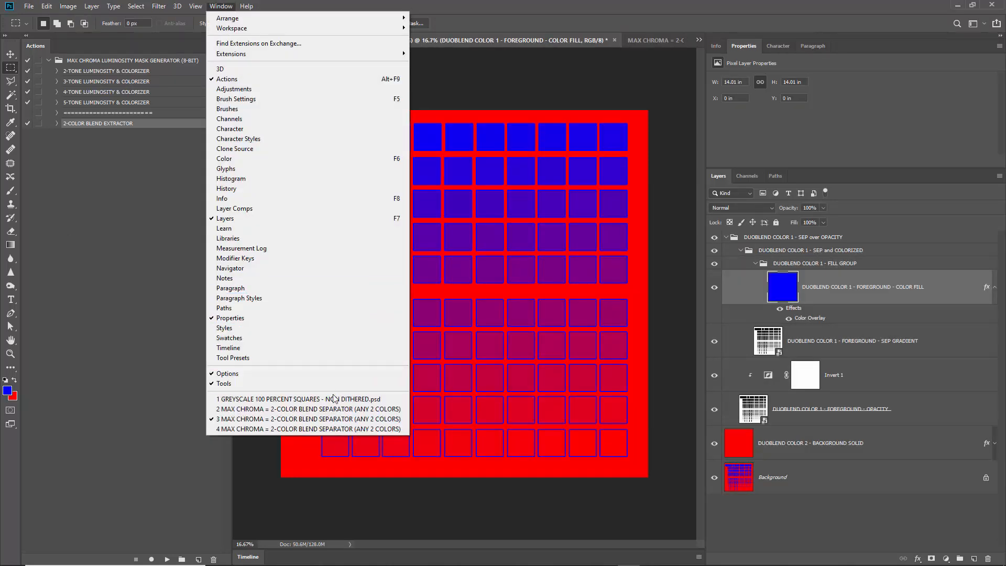
click(335, 399)
click(29, 6)
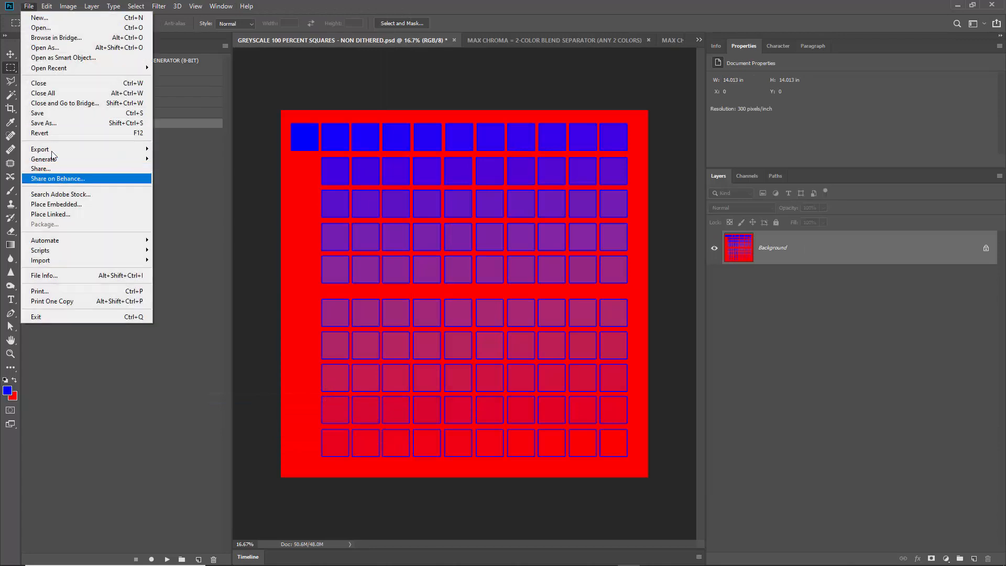
click(48, 133)
Step: Convert the reverted squares document to Grayscale mode, discarding its colour information
click(68, 6)
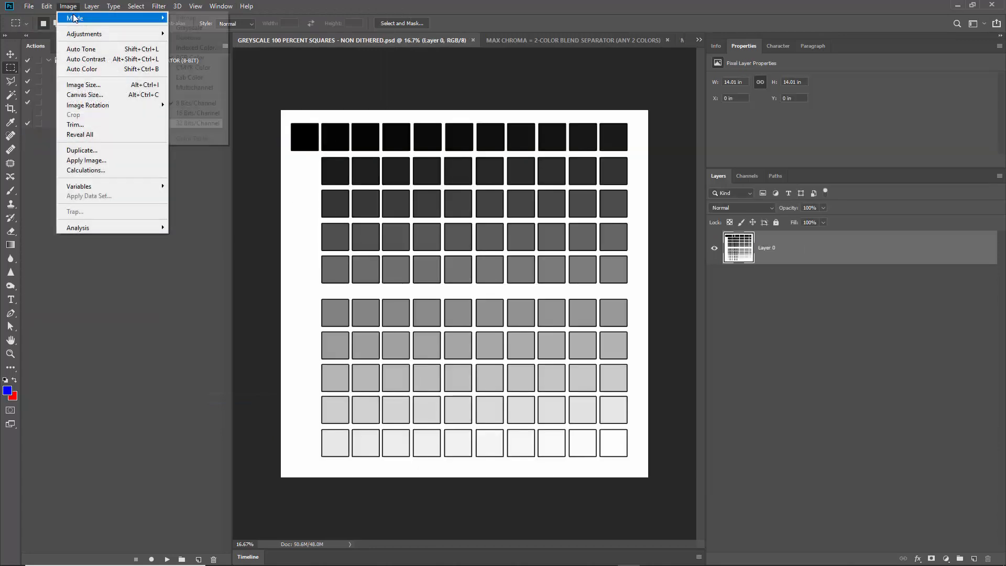
mouse_move(95, 15)
click(194, 30)
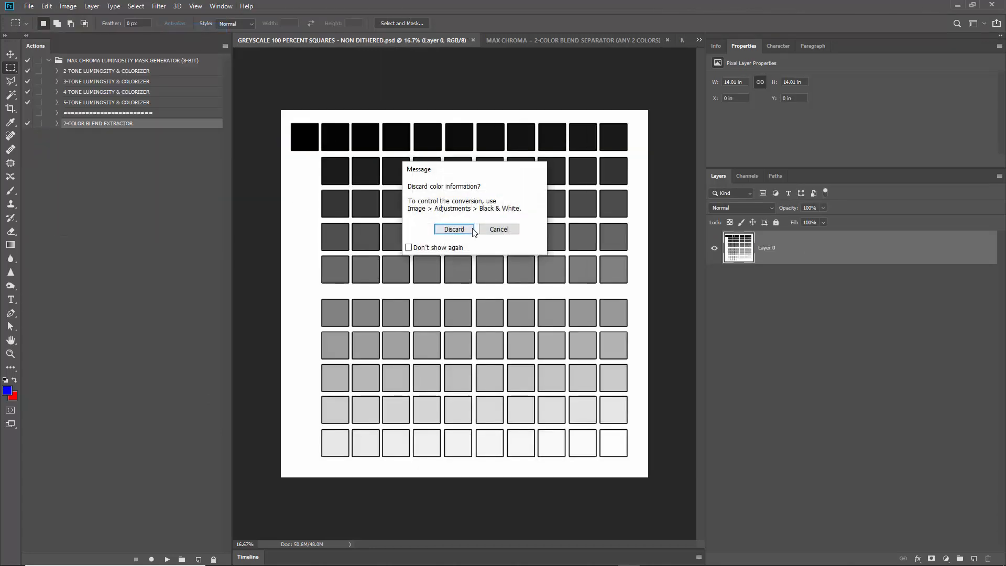
click(455, 230)
Step: Convert the greyscale squares to a Duotone with Ink 1 set to black, 000000, over the red Ink 2
click(69, 7)
mouse_move(86, 19)
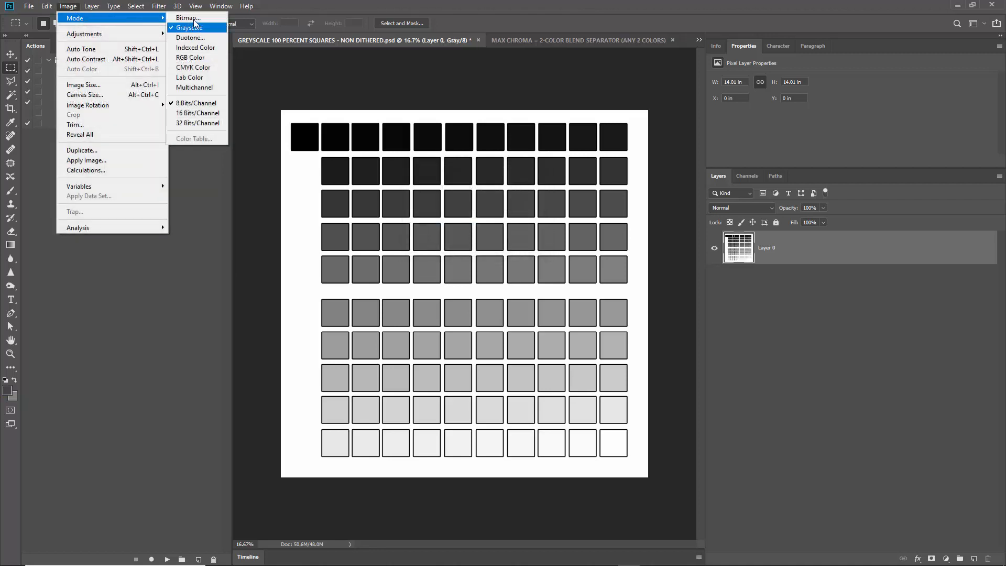
click(190, 38)
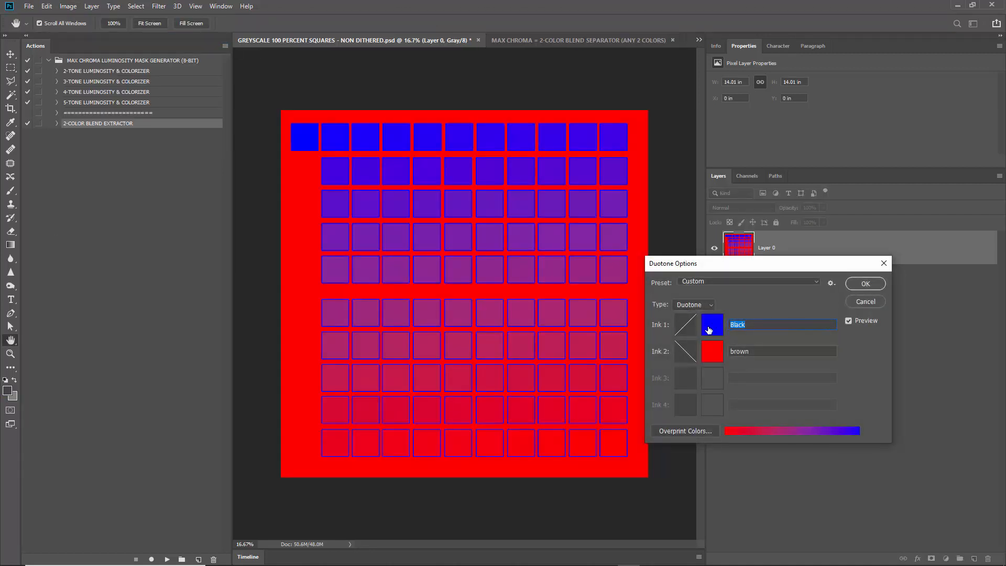
click(712, 325)
text(000000)
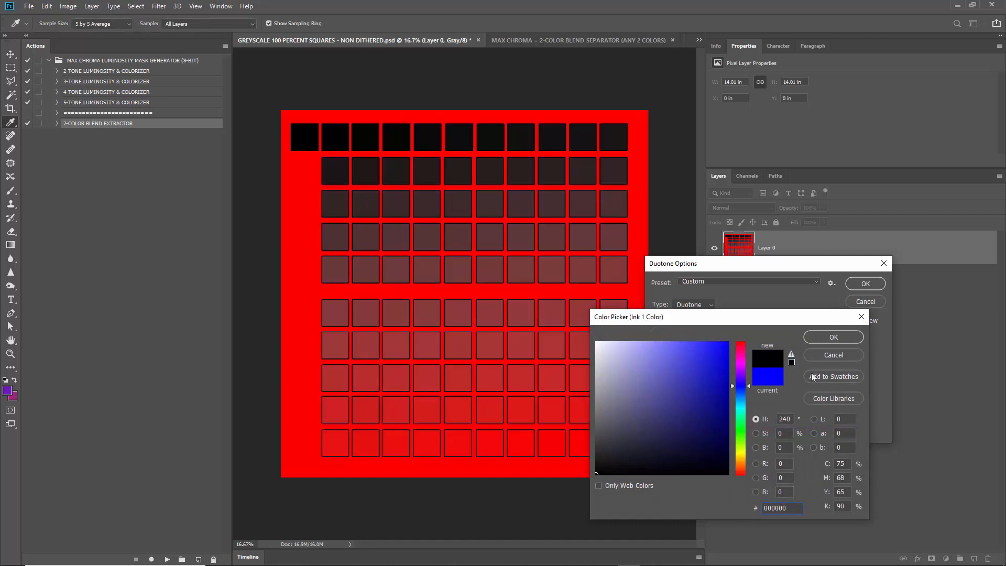
click(826, 339)
click(863, 284)
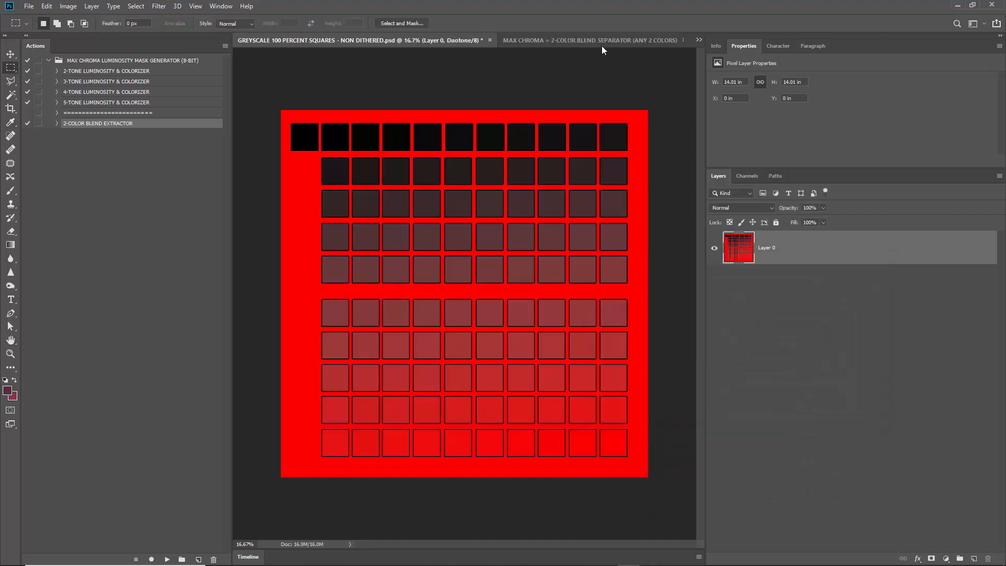
Step: Close the flattened blue and red 2-COLOR BLEND SEPARATOR document without saving its changes
click(602, 42)
click(649, 40)
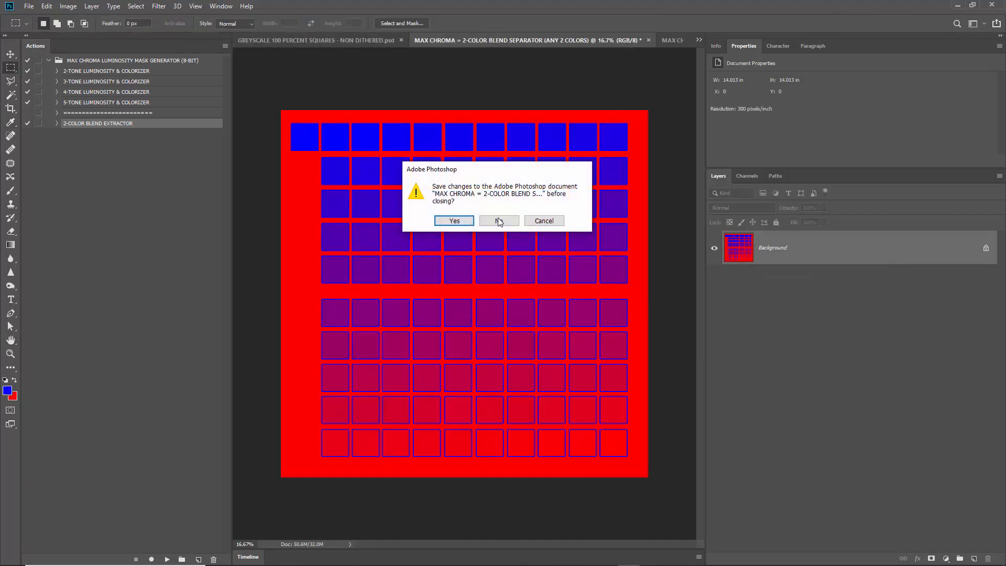
click(498, 220)
Step: In the layered separator document, change the Color Overlay of the DUOBLEND COLOR 1 foreground fill layer to black
click(607, 44)
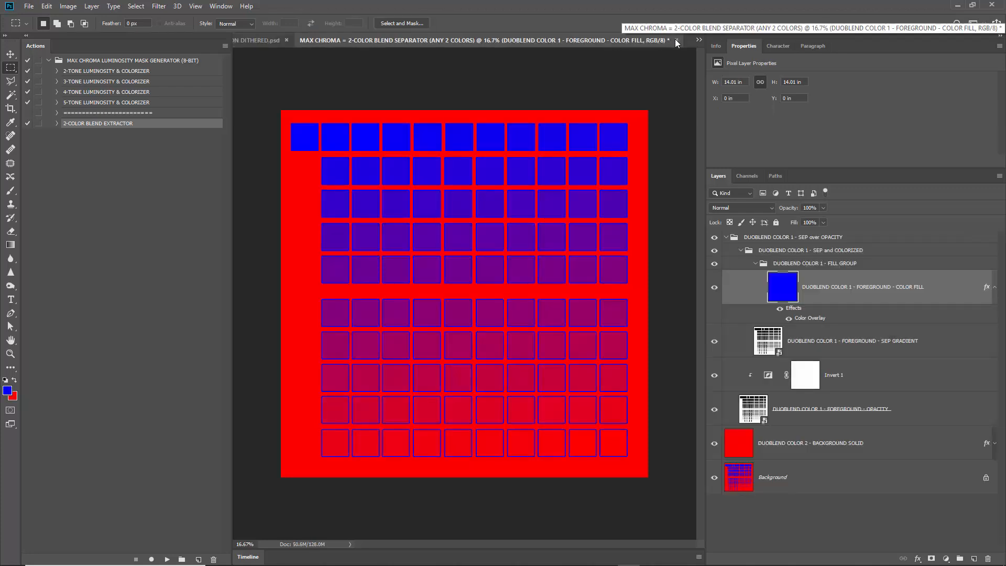
double_click(799, 325)
click(817, 283)
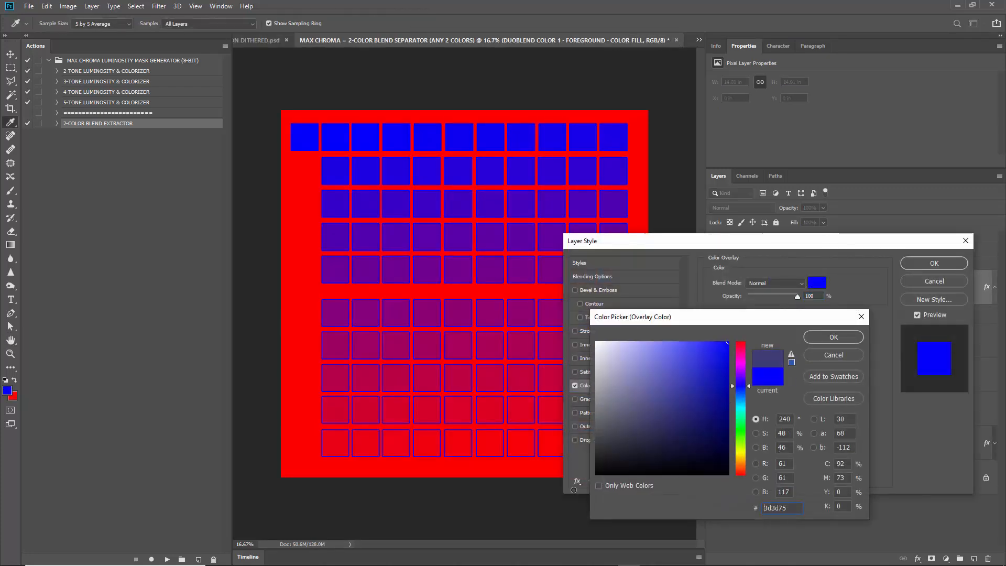
drag(574, 490, 575, 489)
click(834, 336)
click(933, 265)
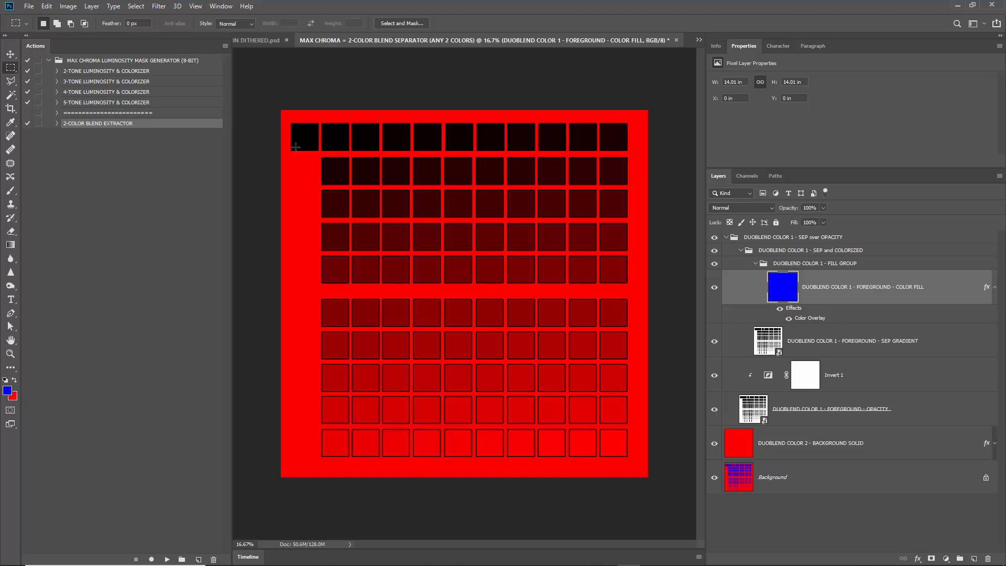
Step: Return to the black and red duotone squares document and convert it to RGB Color mode
click(251, 39)
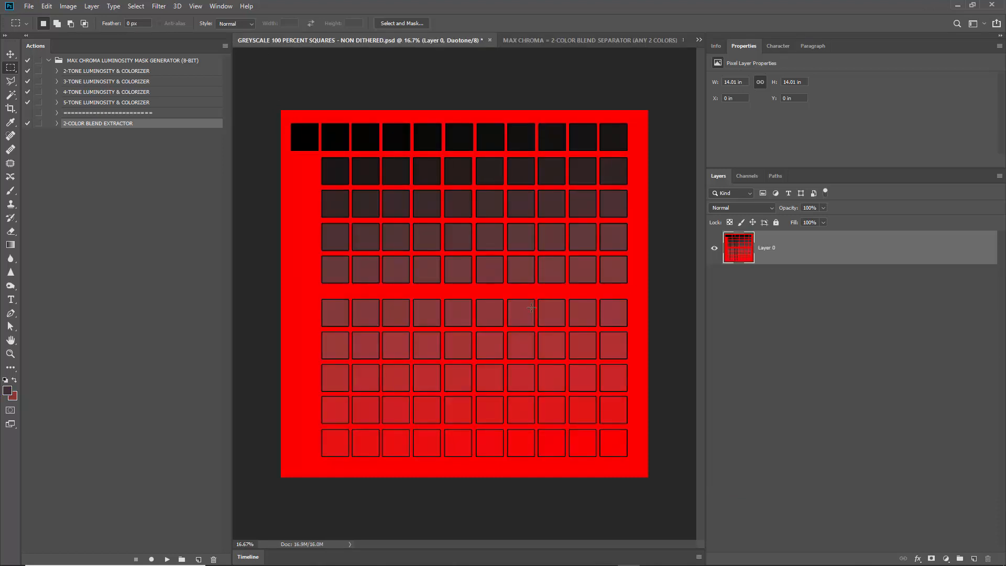
scroll(531, 308, up, 5)
scroll(481, 308, down, 5)
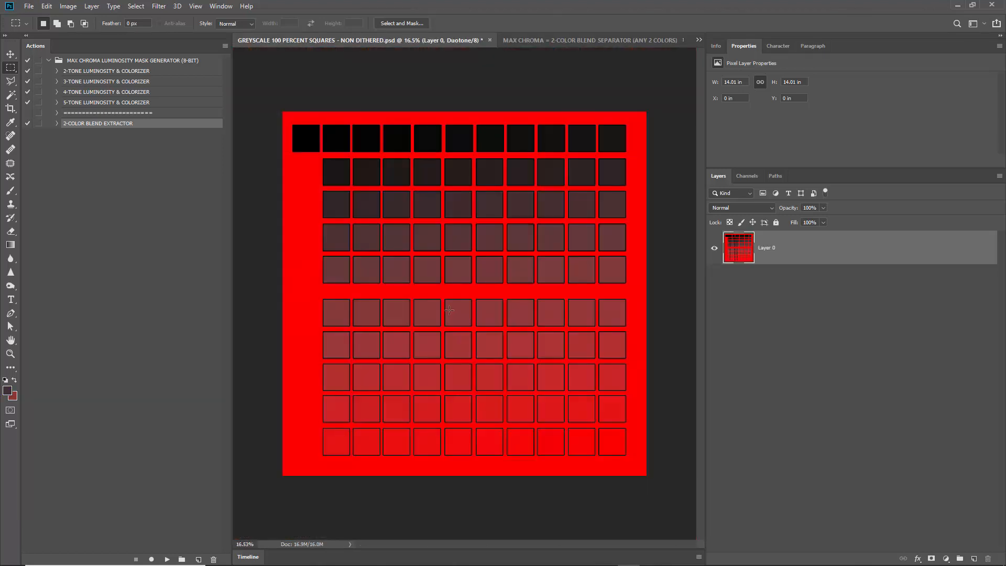
click(91, 6)
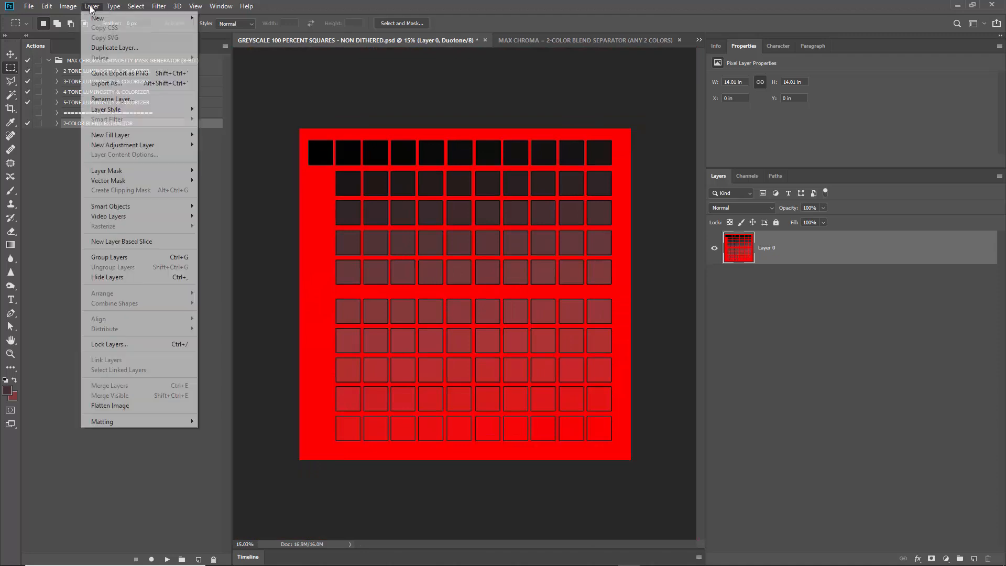
mouse_move(157, 19)
click(183, 57)
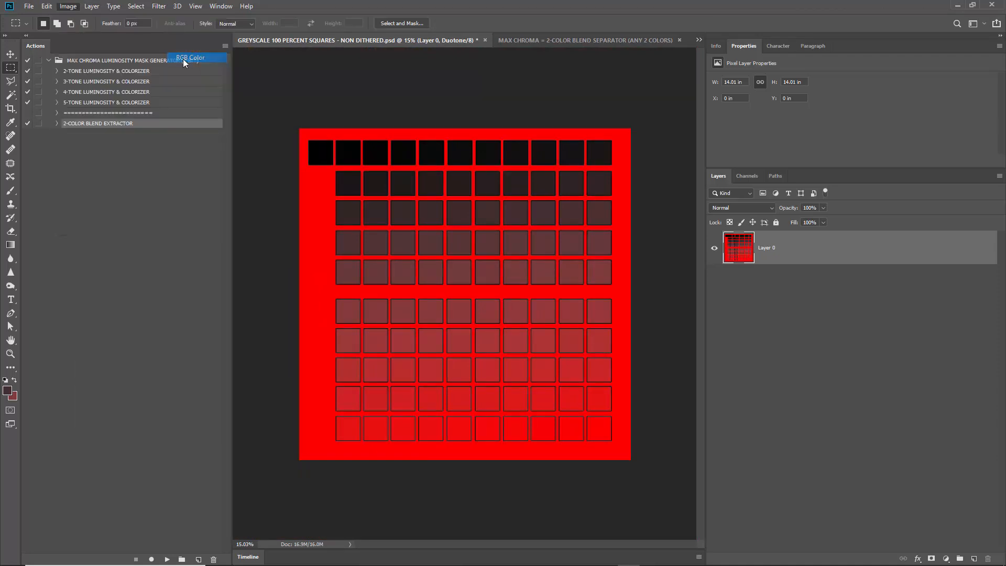
Step: Sample dark, middle and bright squares of the black and red duotone with the foreground Color Picker to examine their saturation and brightness
click(7, 391)
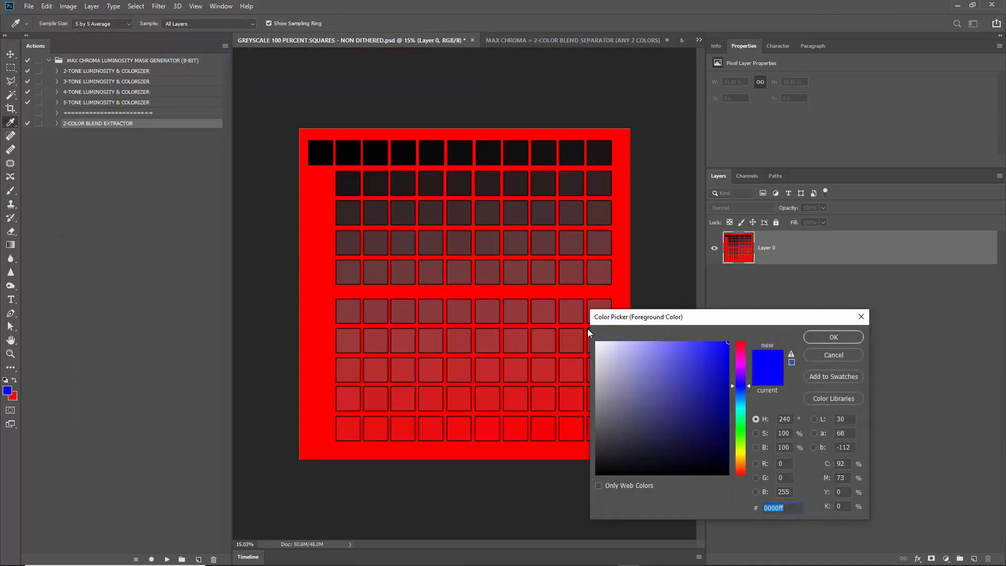
drag(601, 320, 650, 312)
click(601, 305)
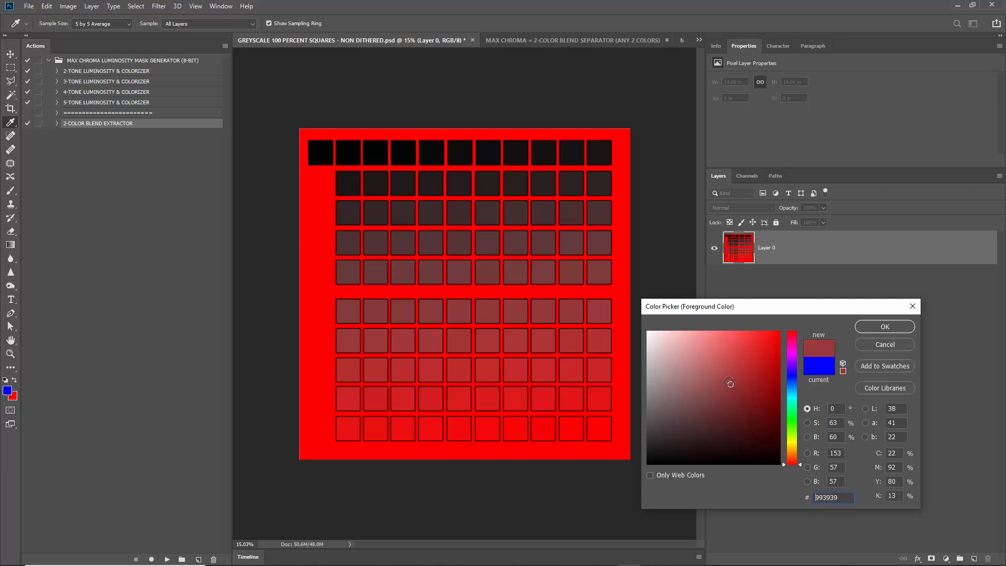
click(494, 155)
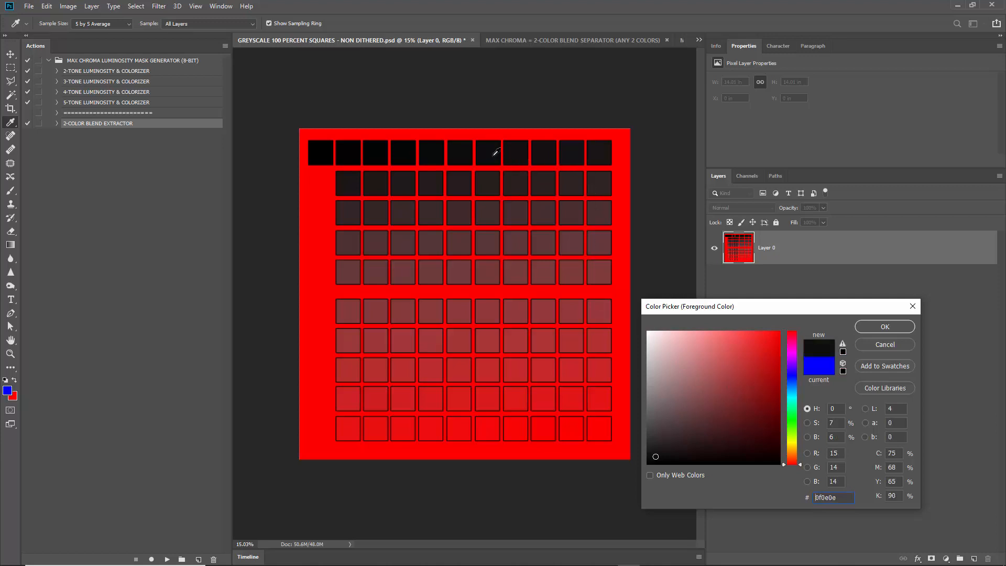
click(509, 156)
click(550, 155)
click(541, 188)
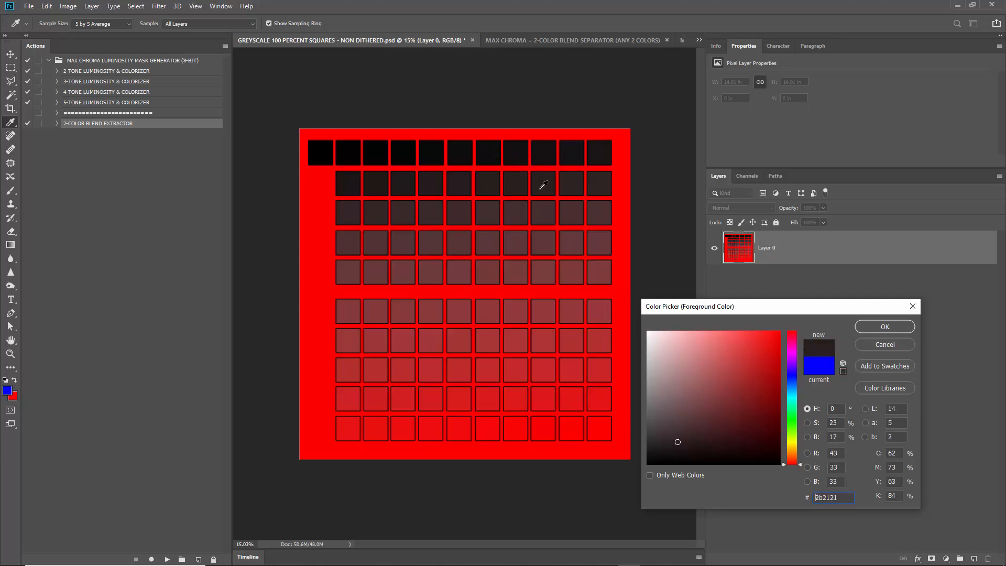
click(514, 242)
click(456, 309)
click(434, 339)
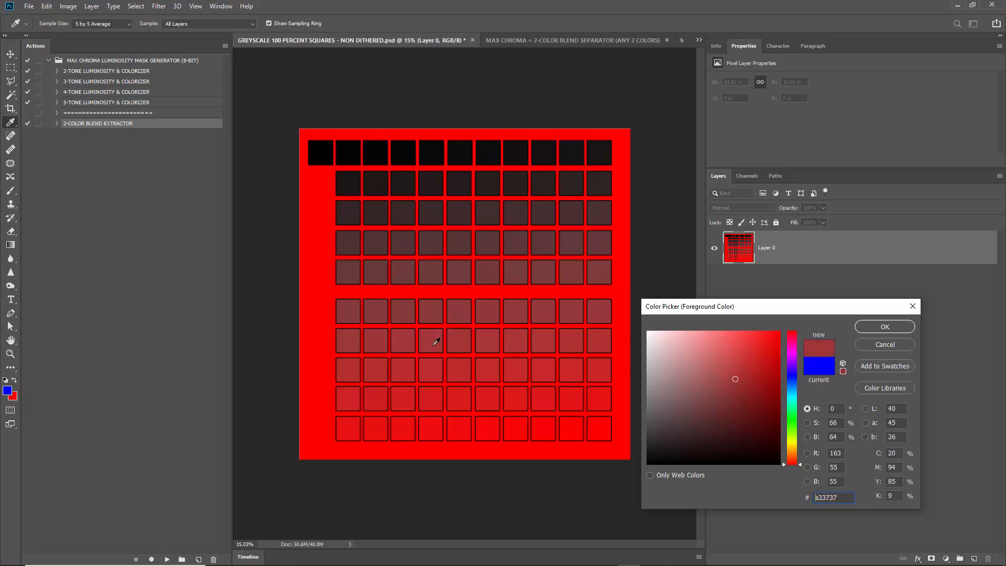
click(418, 382)
click(405, 395)
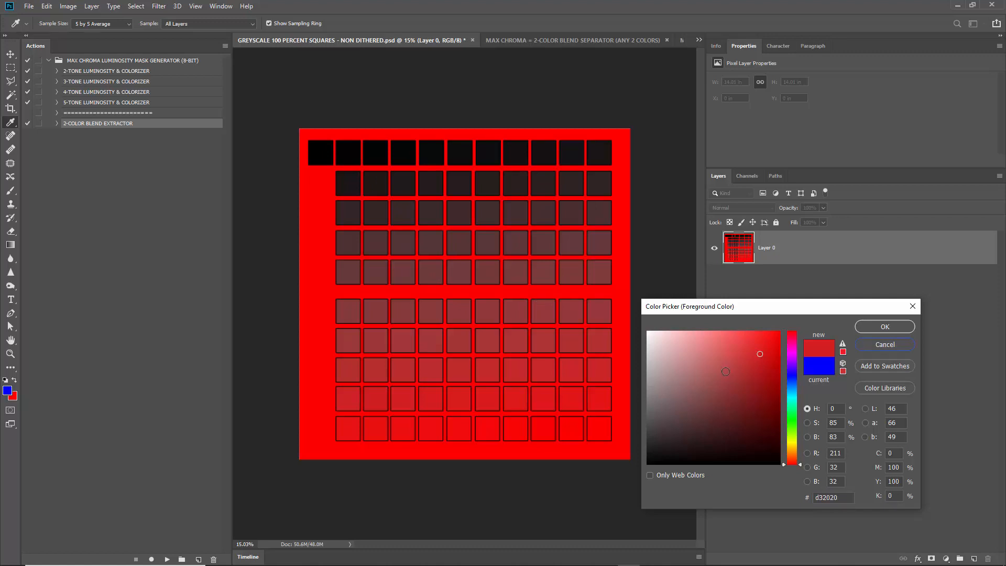
click(488, 303)
click(461, 268)
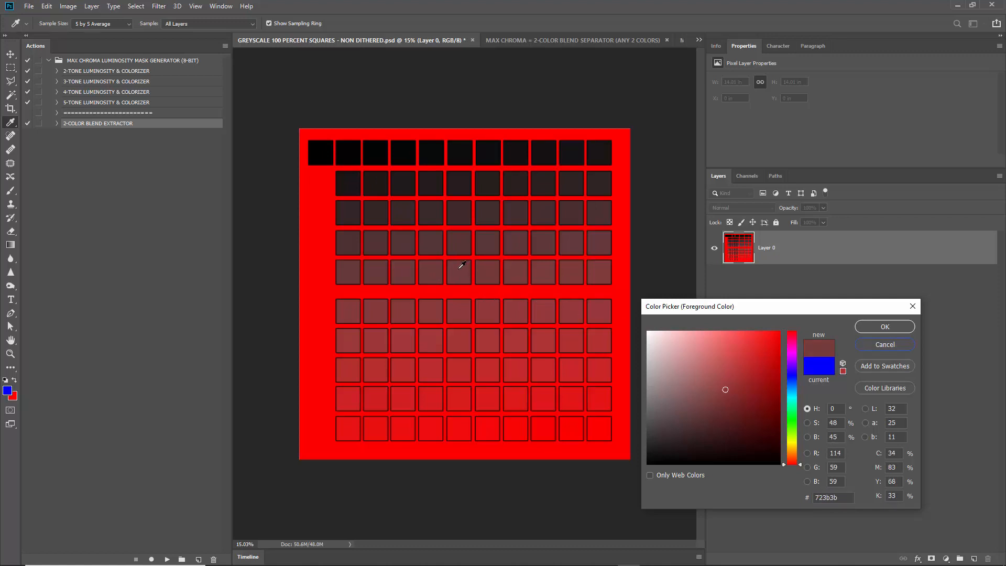
click(468, 303)
click(913, 306)
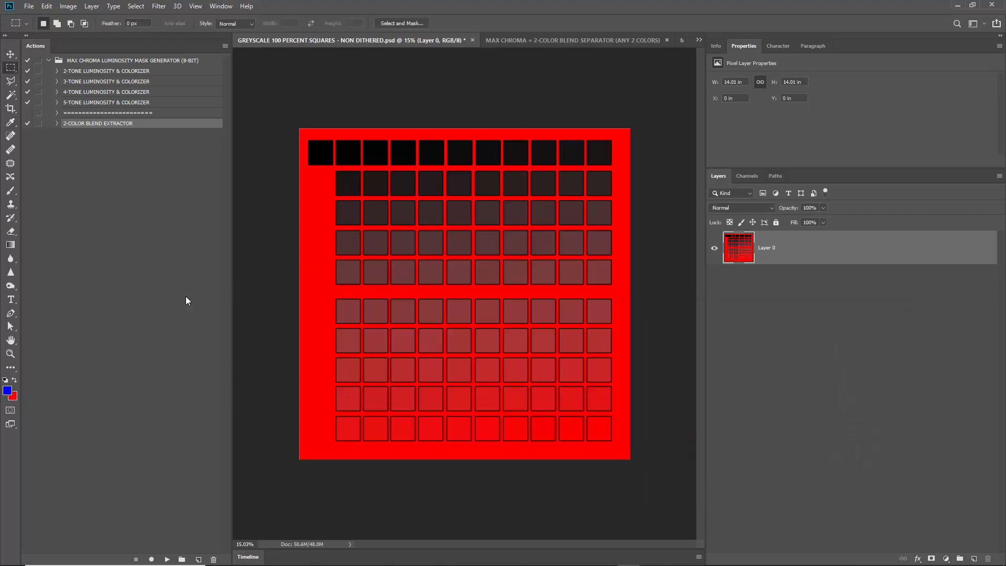
Step: Set the foreground color to pure black, 000000
click(7, 392)
drag(667, 390, 608, 489)
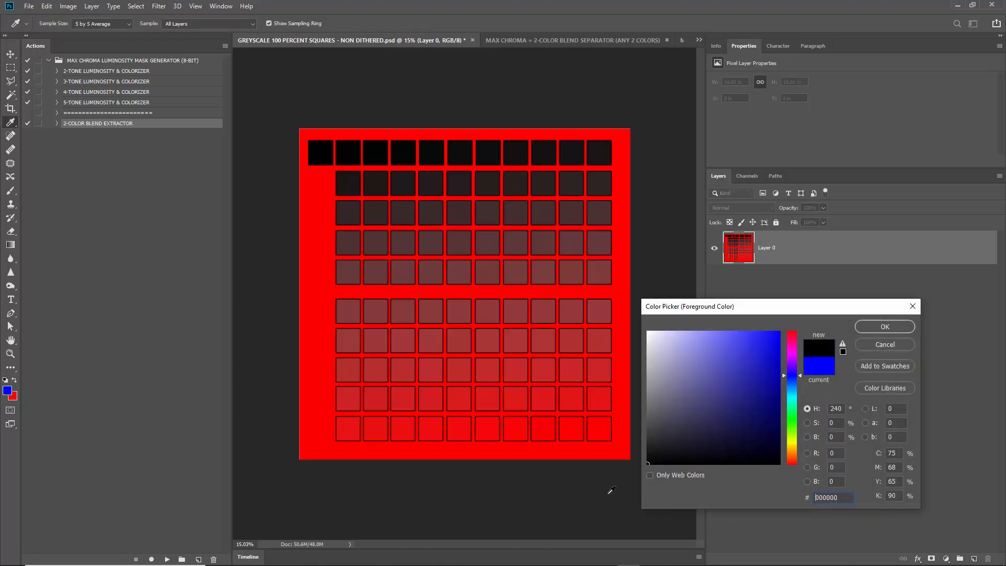
click(896, 329)
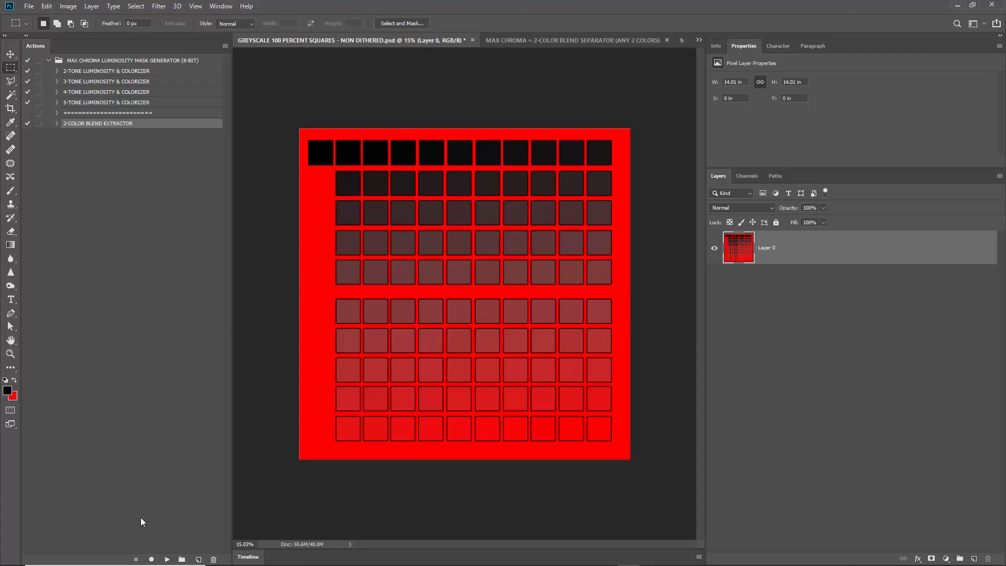
Step: Show the actions as colored buttons in Button Mode and narrow them to a single column
click(225, 45)
click(242, 49)
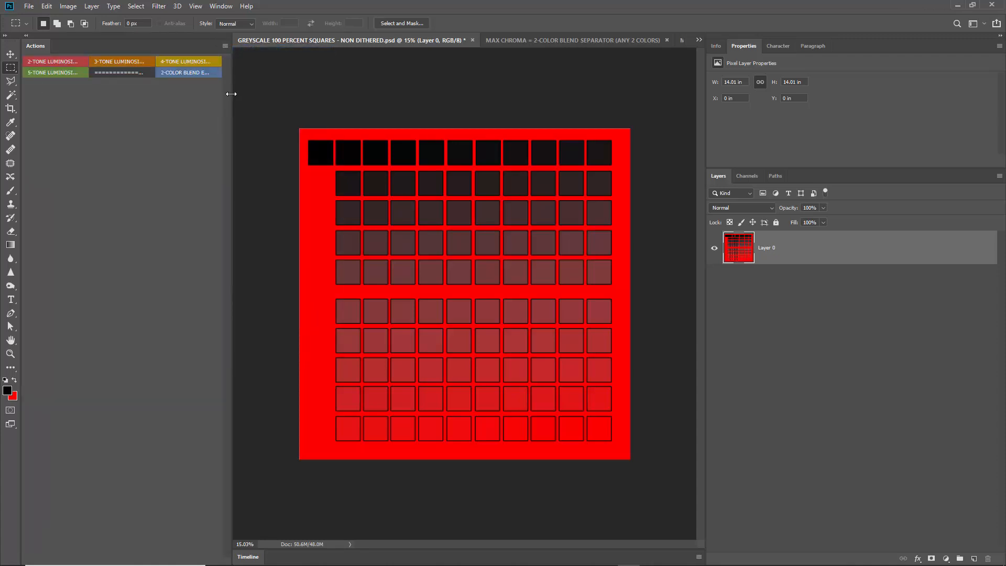
drag(231, 96, 72, 132)
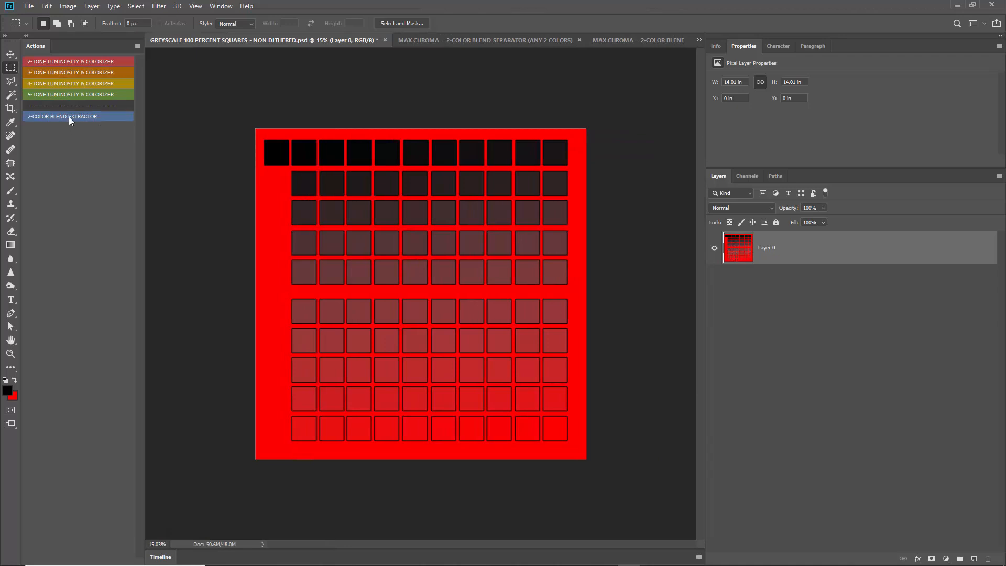
Step: Run 2-COLOR BLEND EXTRACTOR on the squares, and hide the DUOBLEND COLOR 1 group and COLOR 2 background to compare with Layer 0
click(69, 118)
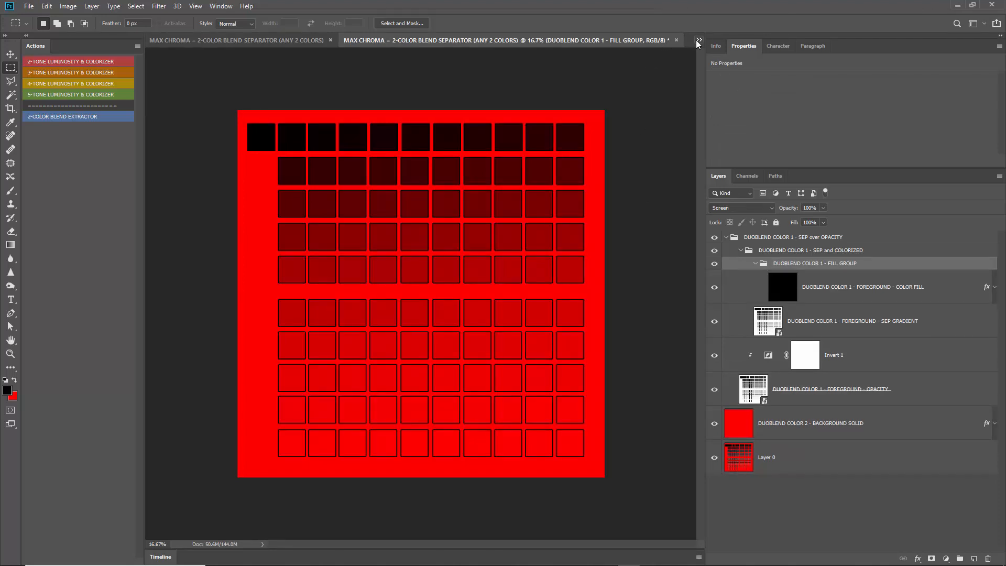
click(726, 237)
drag(714, 237, 715, 261)
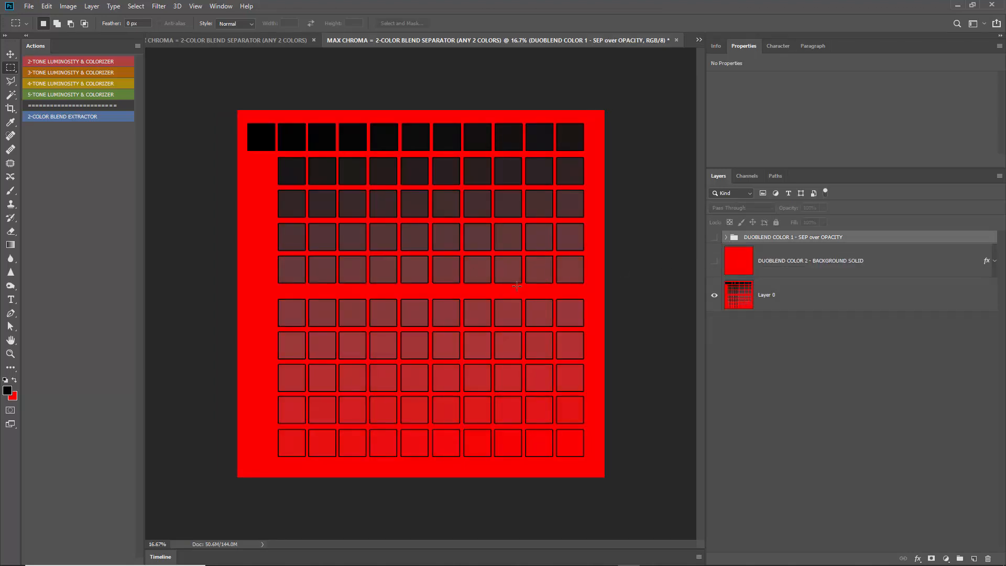
Step: Close both black and red comparison files and the remaining 2-COLOR BLEND SEPARATOR documents without saving any changes
click(676, 40)
click(499, 220)
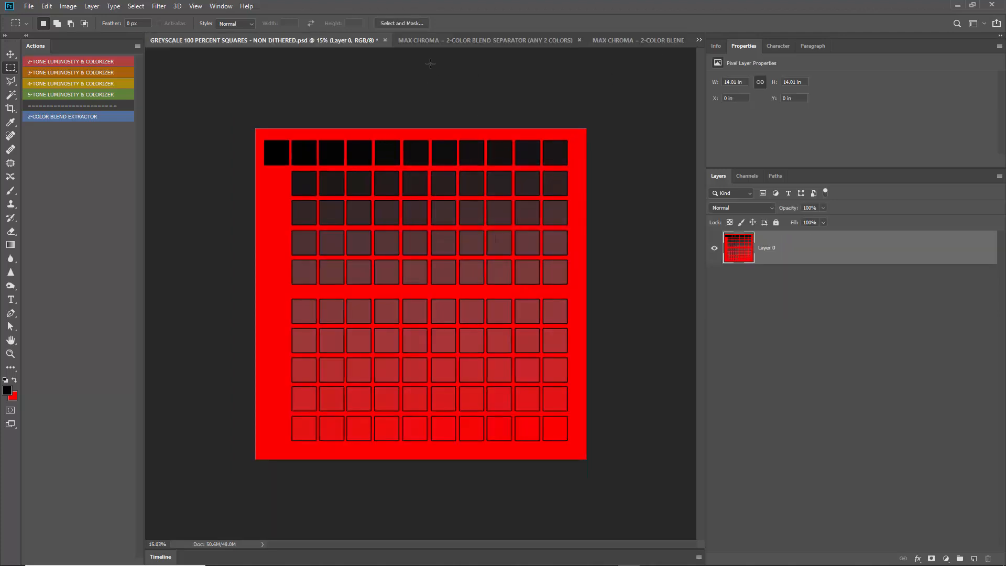
click(385, 40)
click(498, 221)
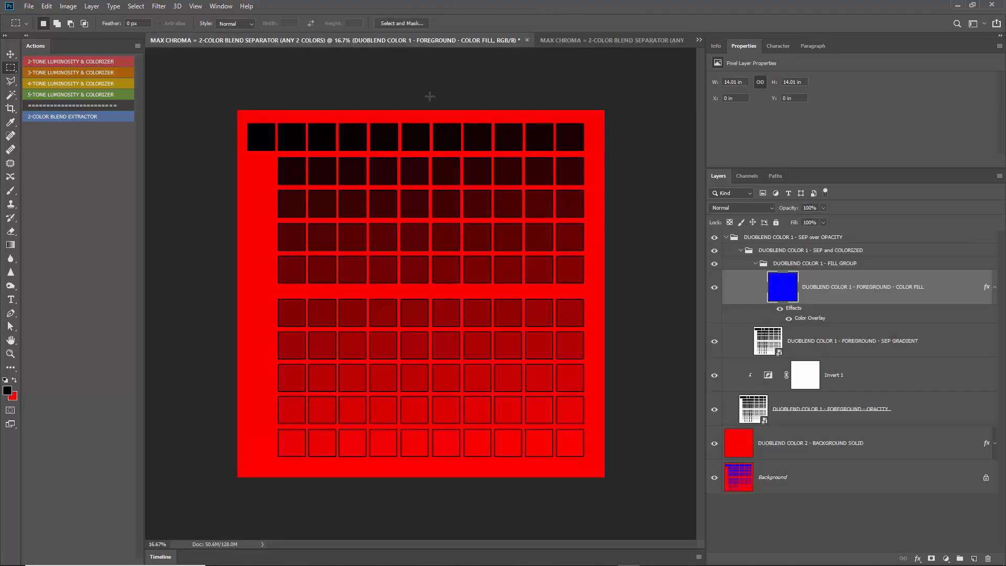
click(527, 40)
click(499, 222)
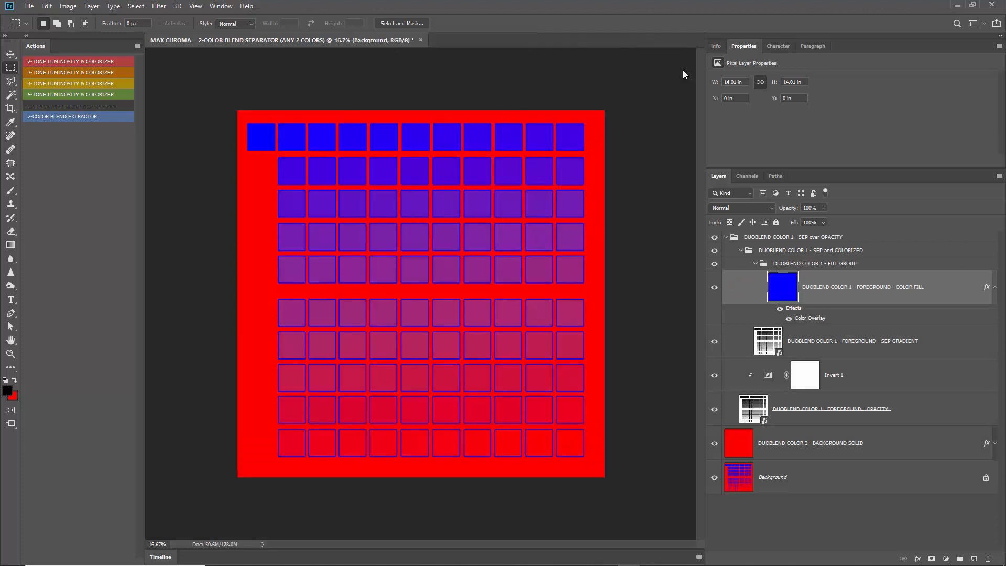
click(422, 40)
click(500, 221)
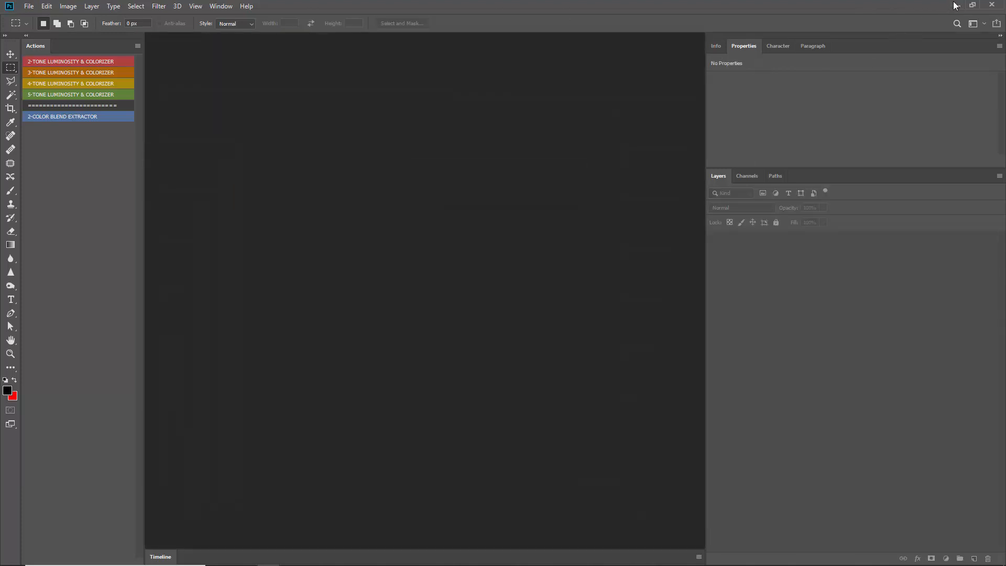
Step: Open the black and white lion photo lion-3260558.jpg from the desktop in Photoshop
click(954, 5)
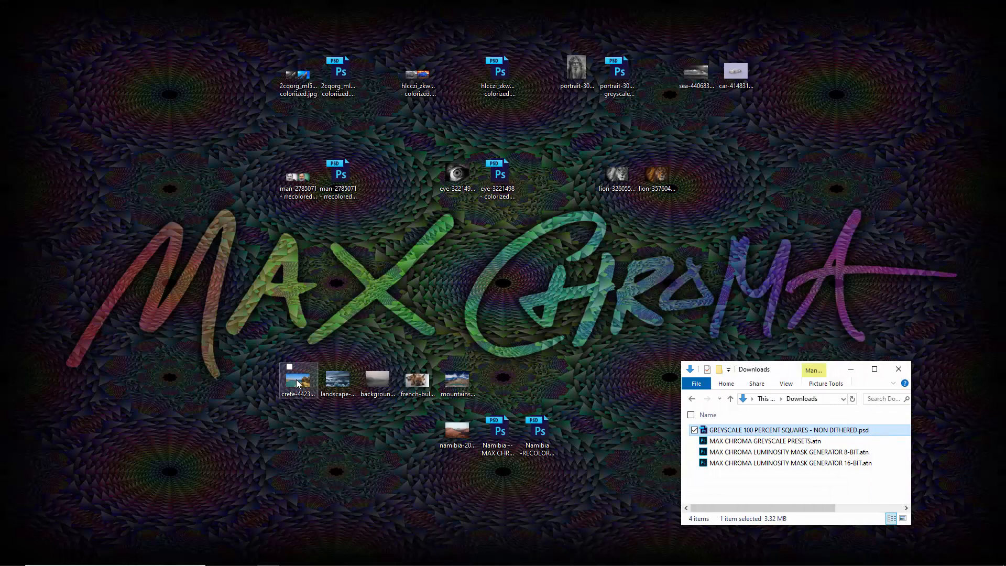
click(623, 197)
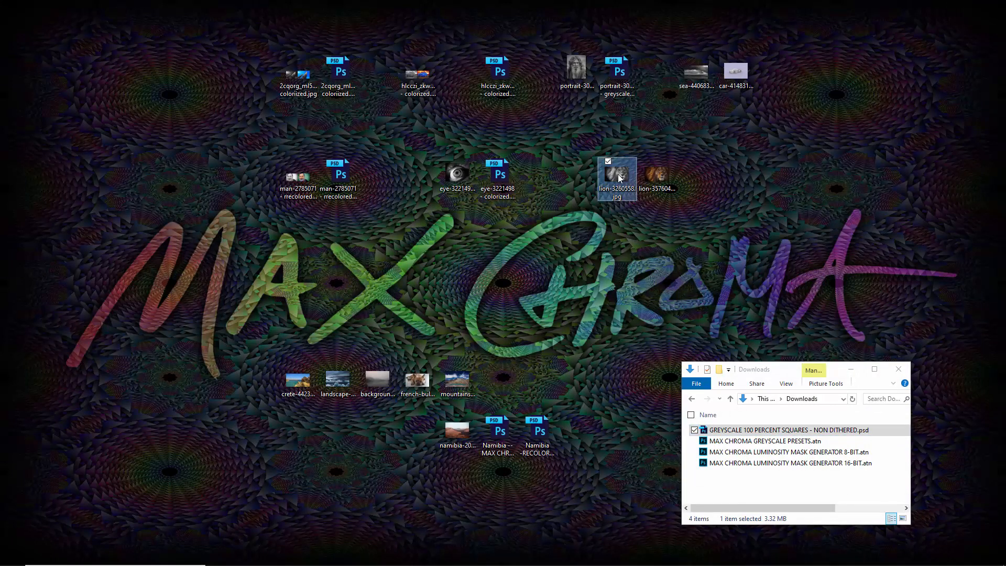
drag(618, 174, 640, 562)
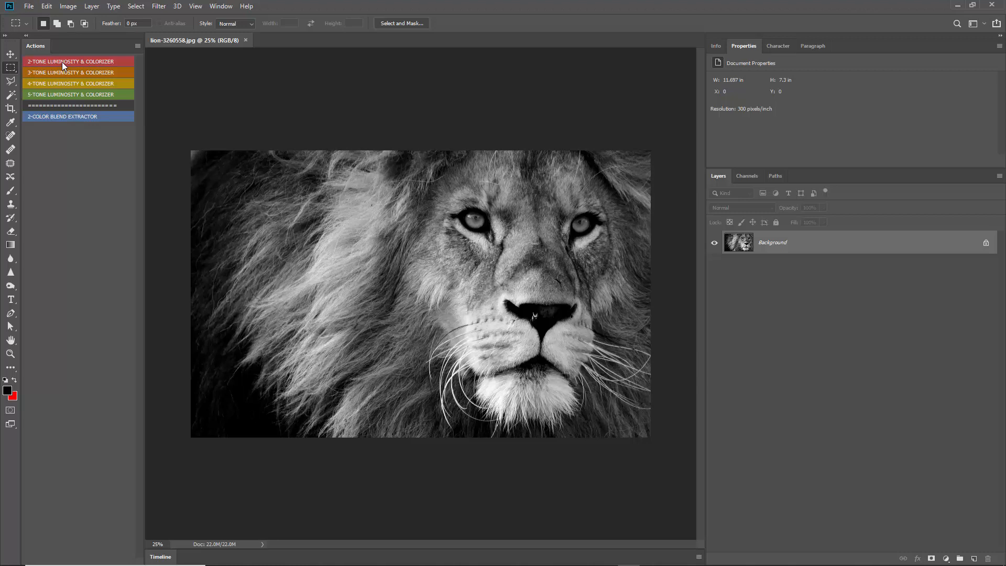
Step: Add a Gradient Map adjustment layer running from black to red over the lion photo
click(946, 558)
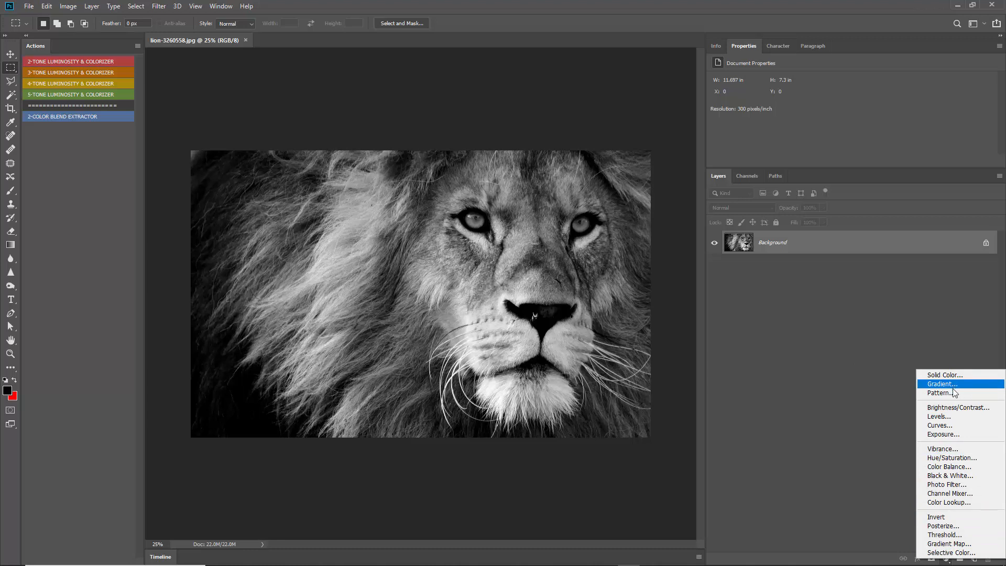
click(951, 543)
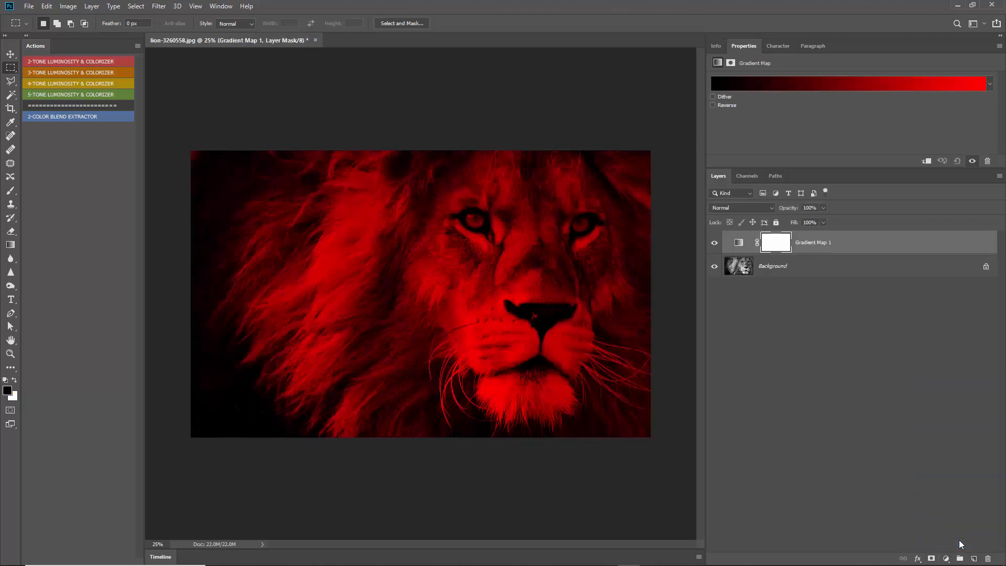
click(739, 244)
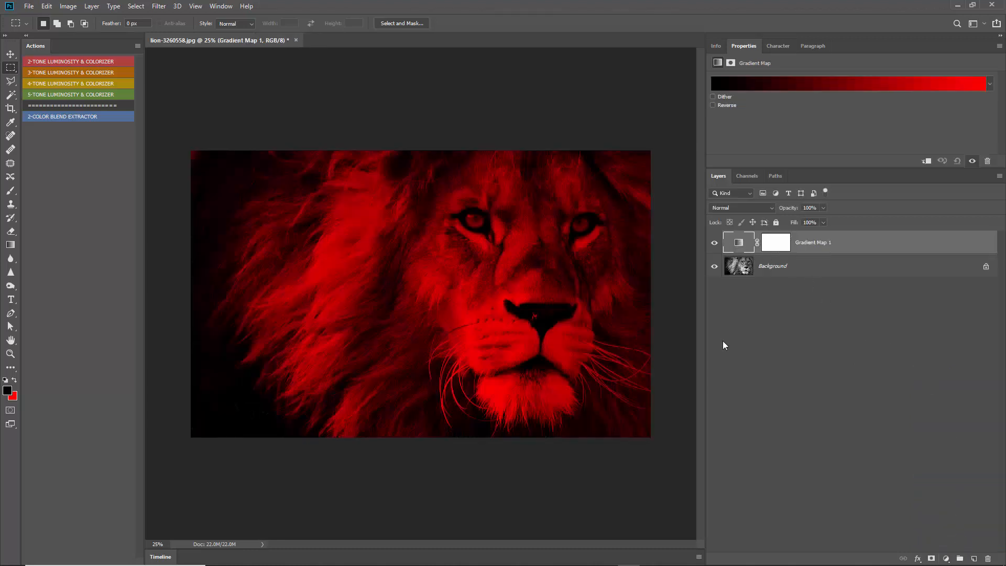
Step: Open GREYSCALE 100 PERCENT SQUARES - NON DITHERED.psd from Downloads and add a black to red Gradient Map adjustment layer above Layer 0
click(958, 4)
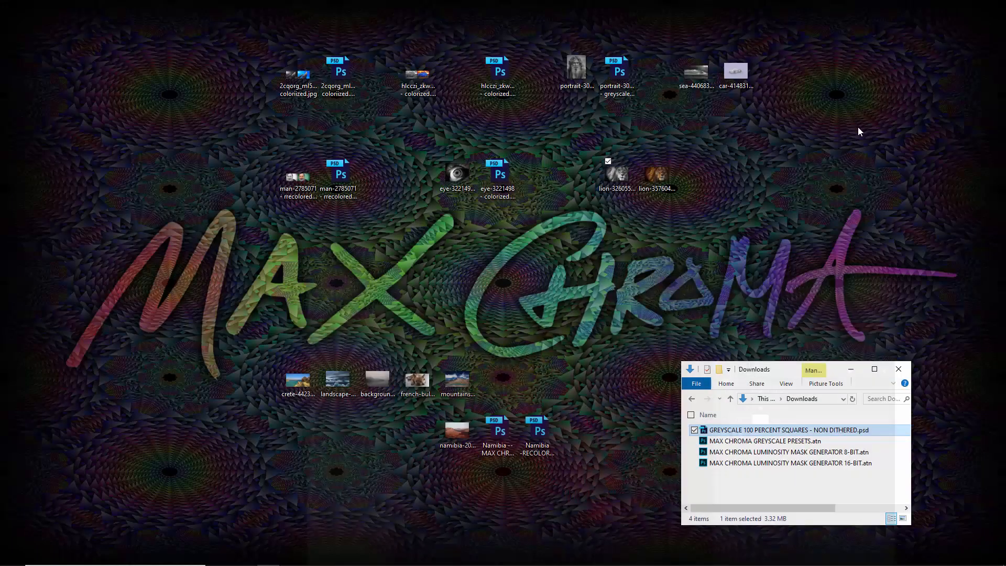
double_click(757, 430)
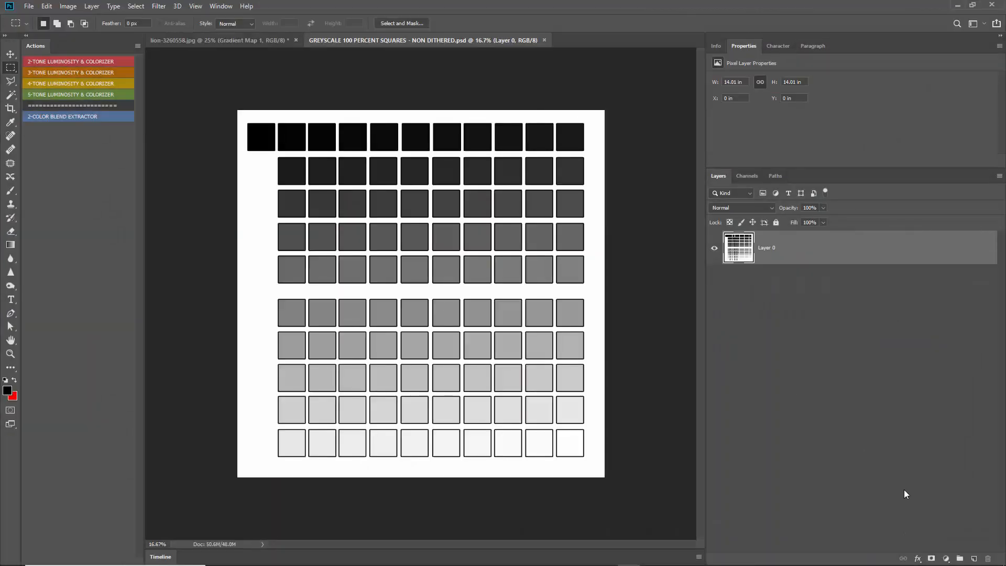
click(947, 563)
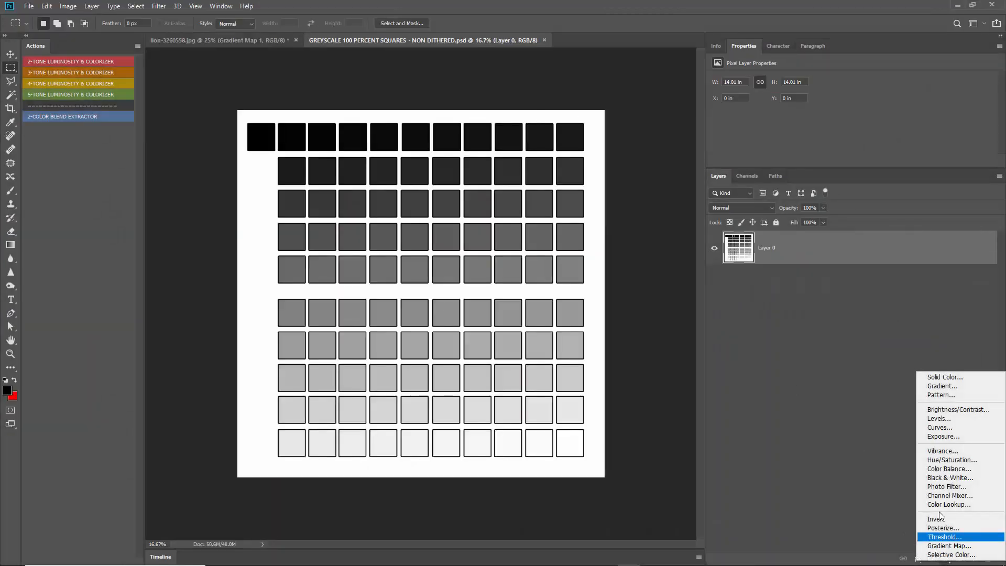
click(953, 547)
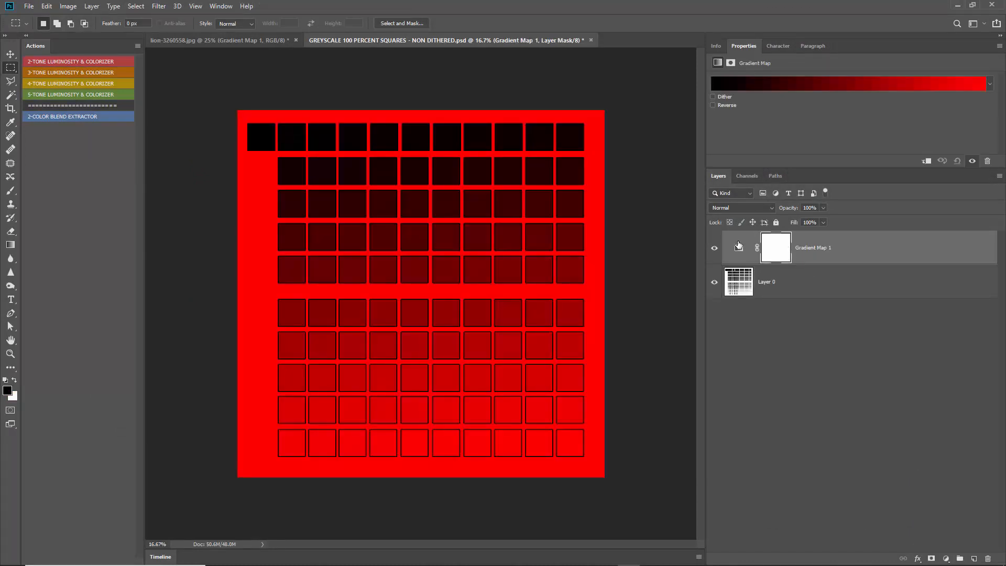
Step: Change the red end stop of the squares' Gradient Map to white, ffffff
click(773, 87)
double_click(986, 309)
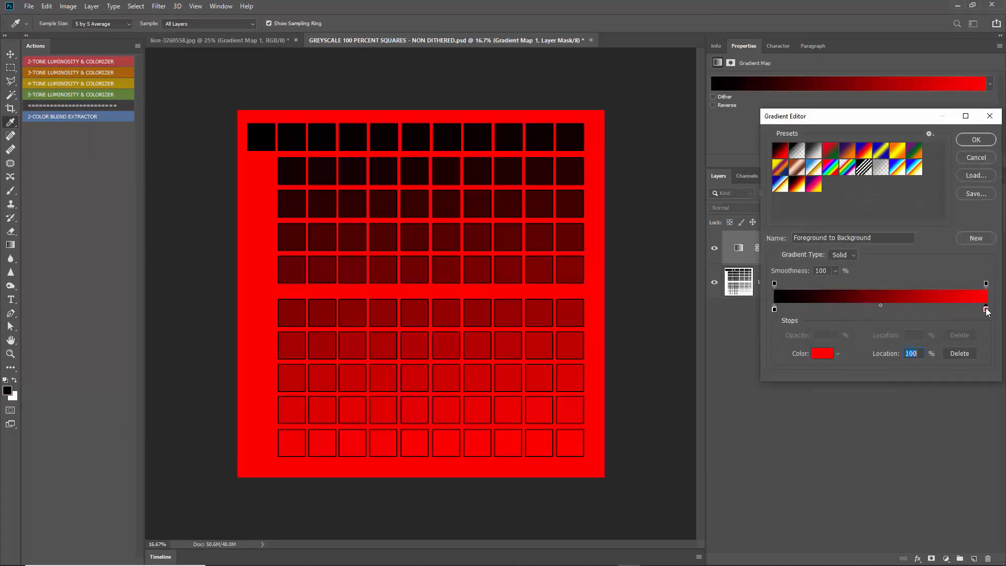
text(ffffff)
click(897, 327)
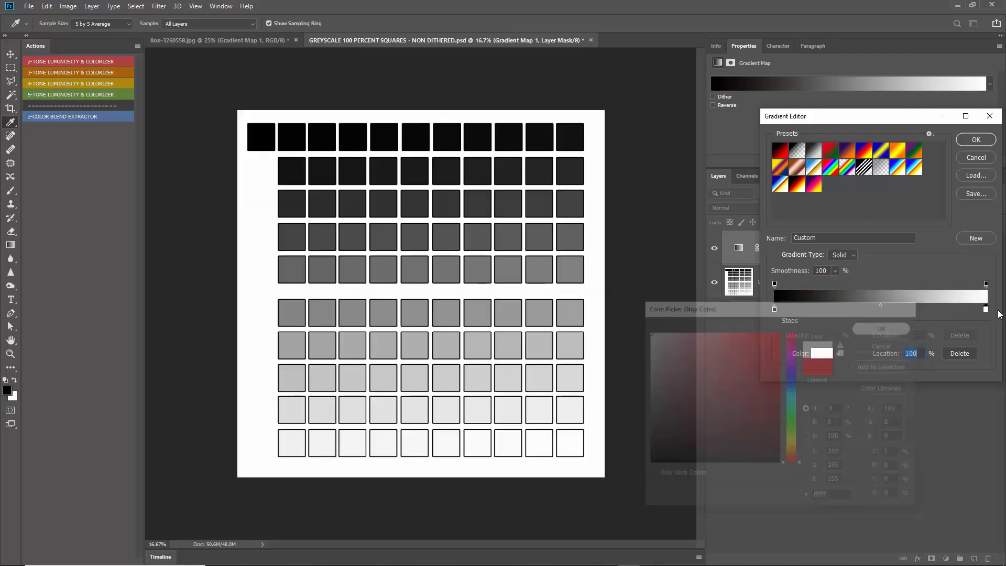
Step: Try shifting the gradient's black stop to about 24% and its white stop to about 98%, and accept the black to white gradient
click(775, 309)
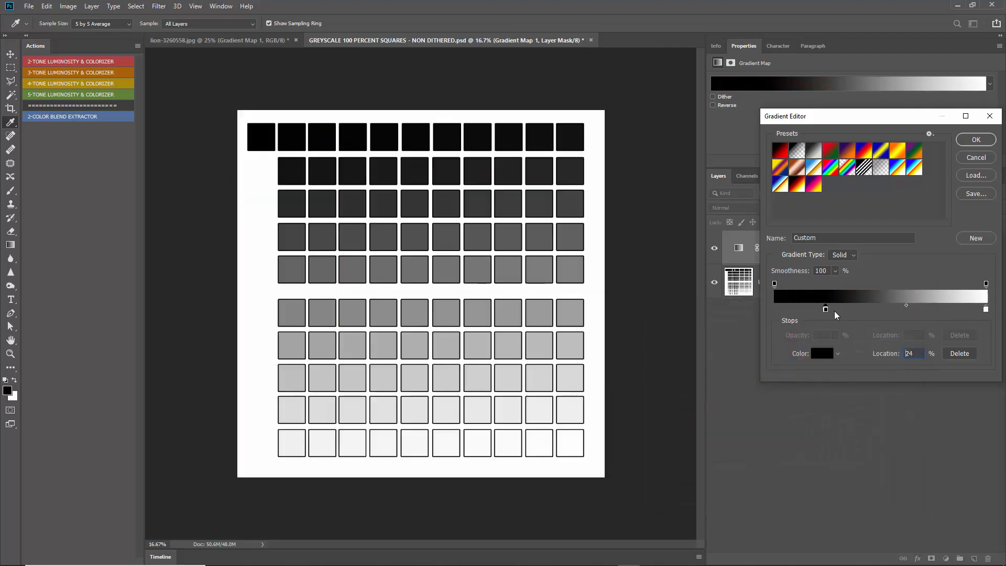
click(986, 310)
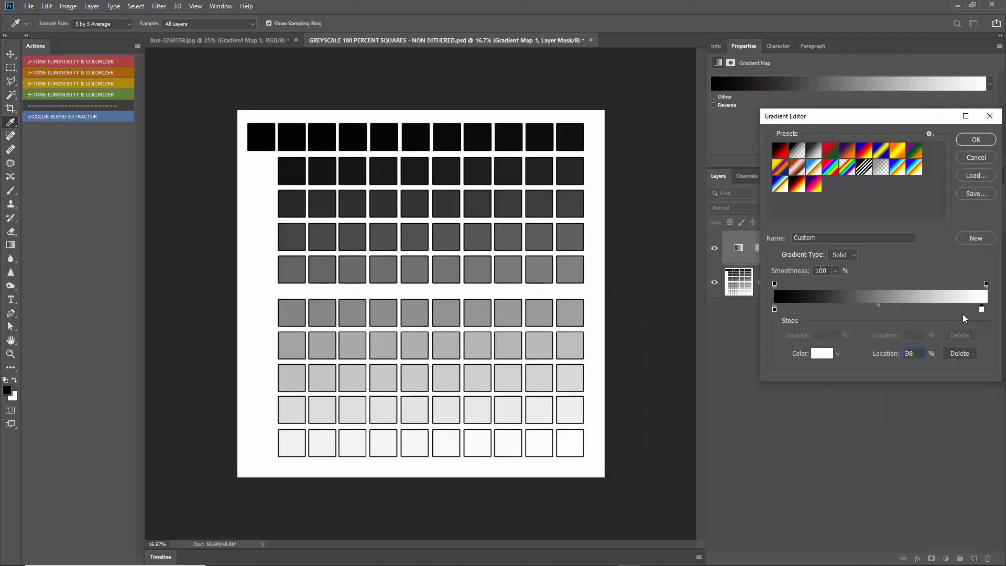
click(978, 141)
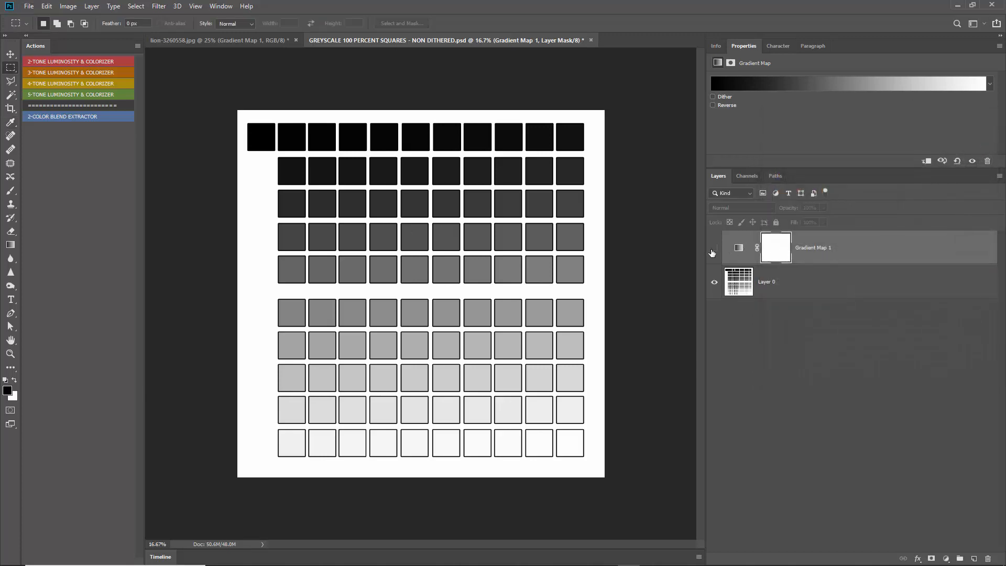
Step: Compare the grey squares with the black to white Gradient Map hidden and shown, examining one dark grey square up close
scroll(490, 202, up, 8)
scroll(491, 202, up, 3)
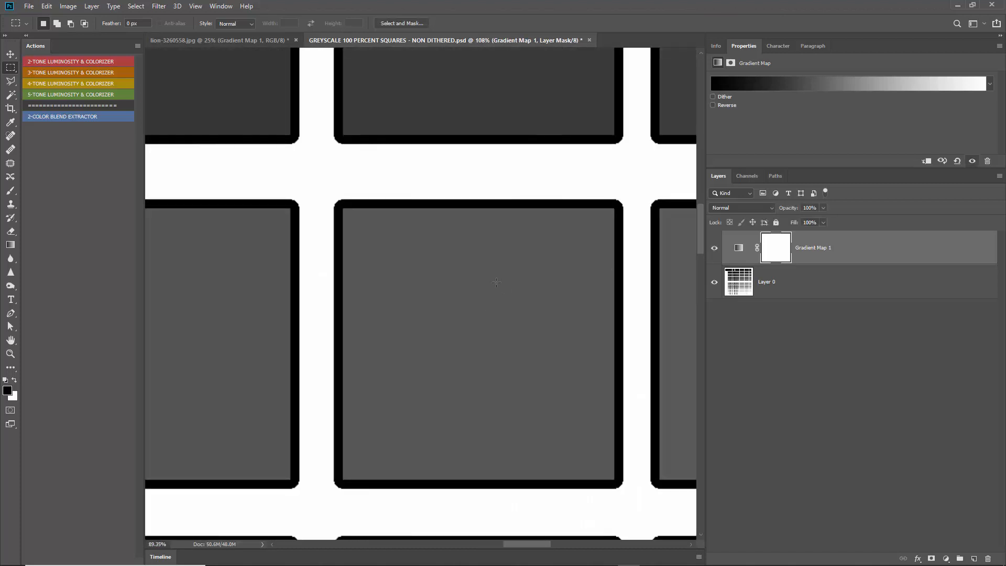
scroll(486, 286, down, 12)
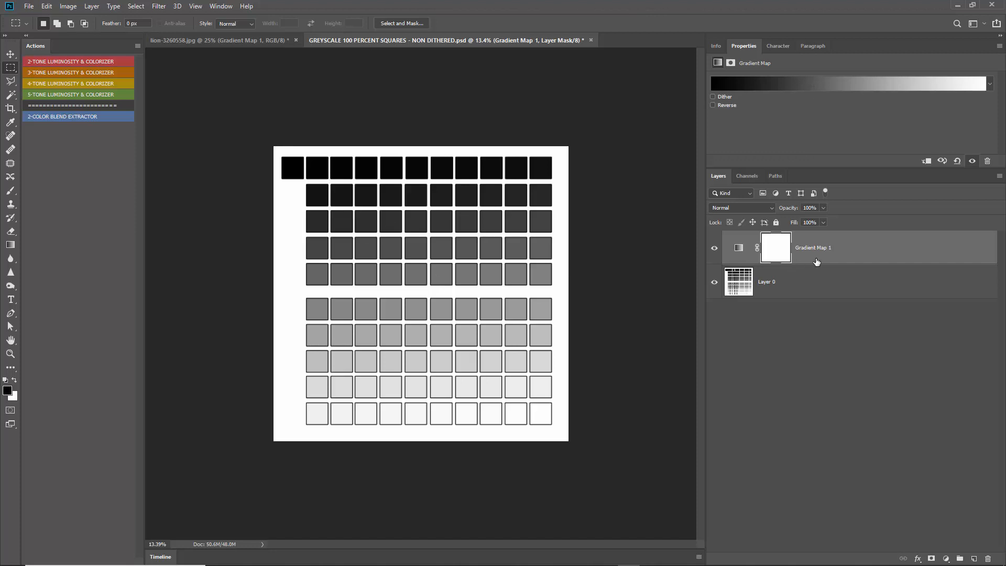
Step: Duplicate the black to white Gradient Map repeatedly until twelve are stacked over the grey squares, and examine how the tones shift
key(ctrl+j)
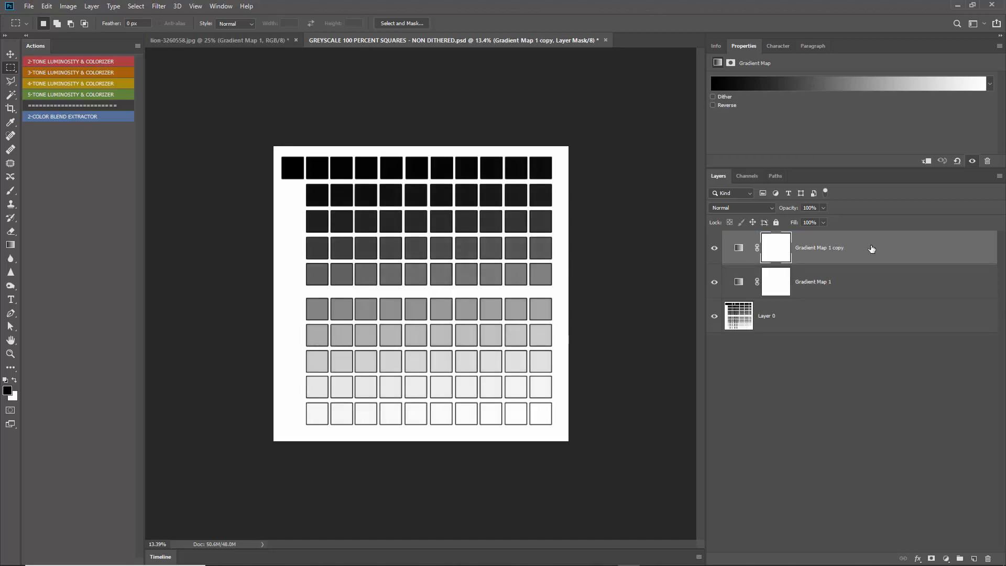
key(ctrl+j)
key(ctrl+j)
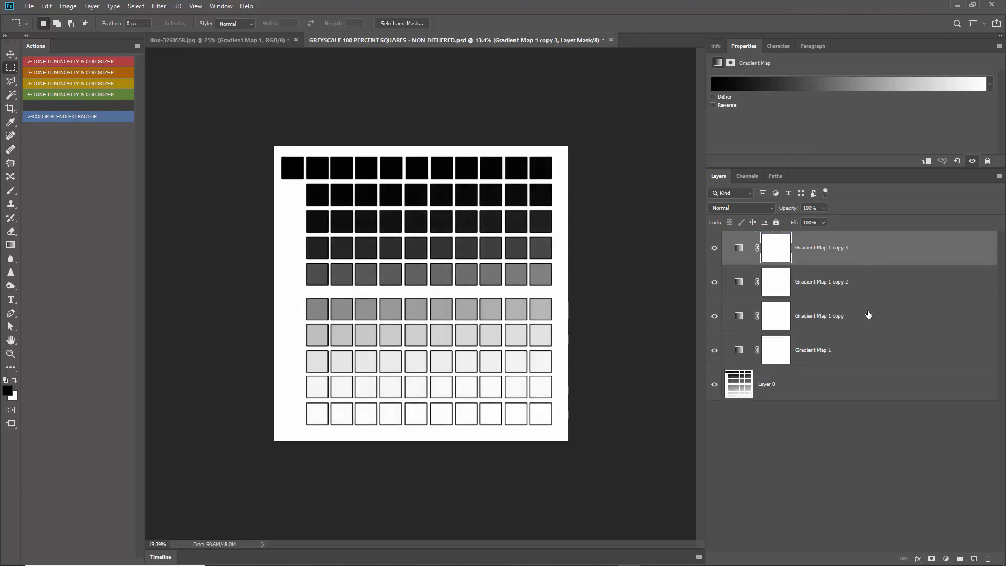
shift+click(866, 343)
key(ctrl+j)
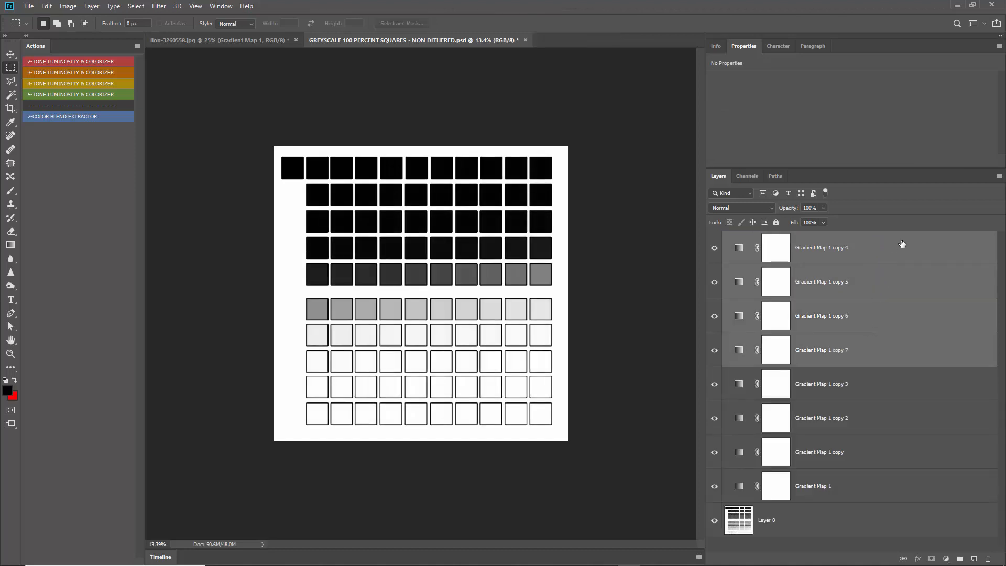
key(ctrl+j)
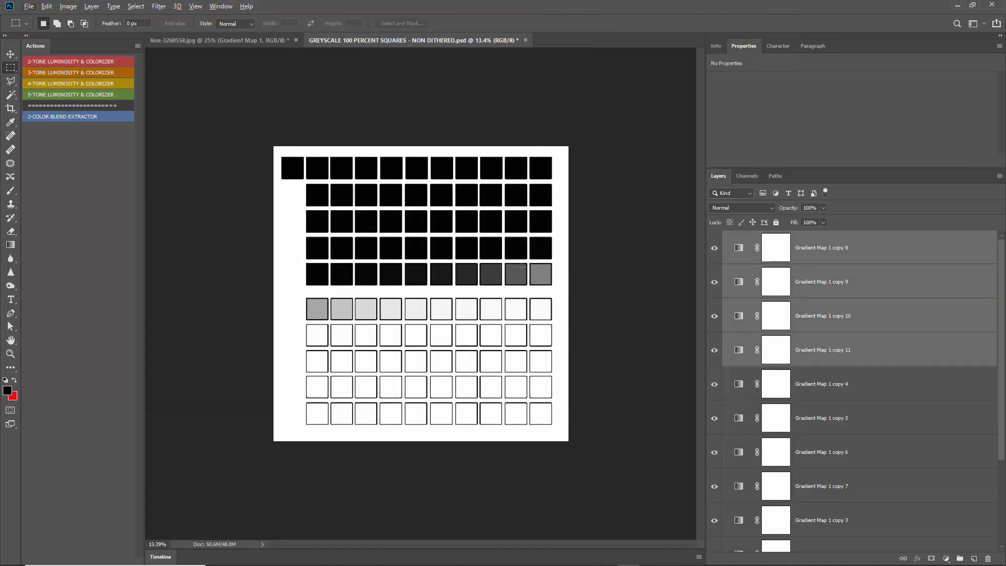
scroll(419, 277, up, 3)
scroll(404, 281, down, 4)
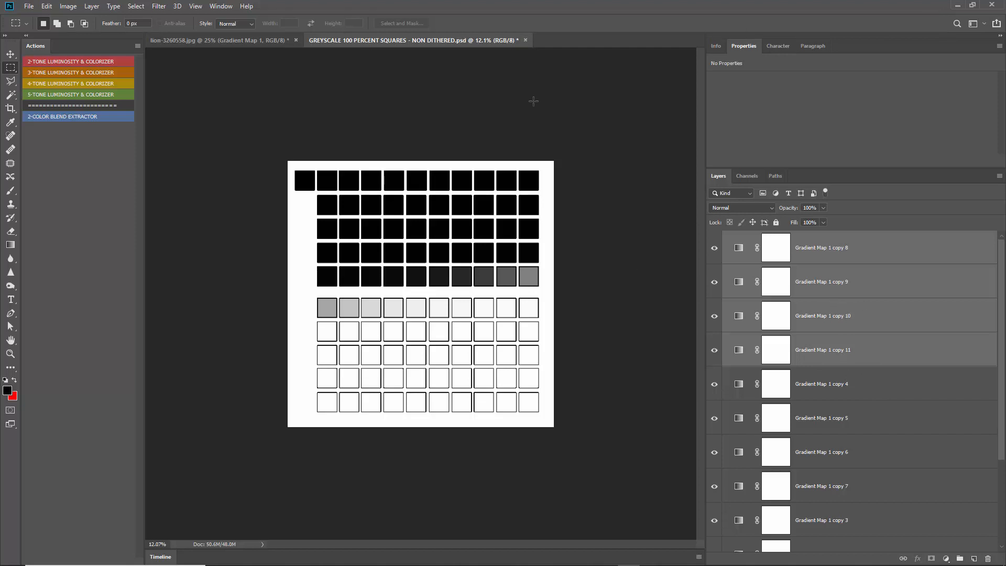
Step: Close the grey squares document without saving and delete the Gradient Map layer from the lion image
click(525, 40)
click(499, 220)
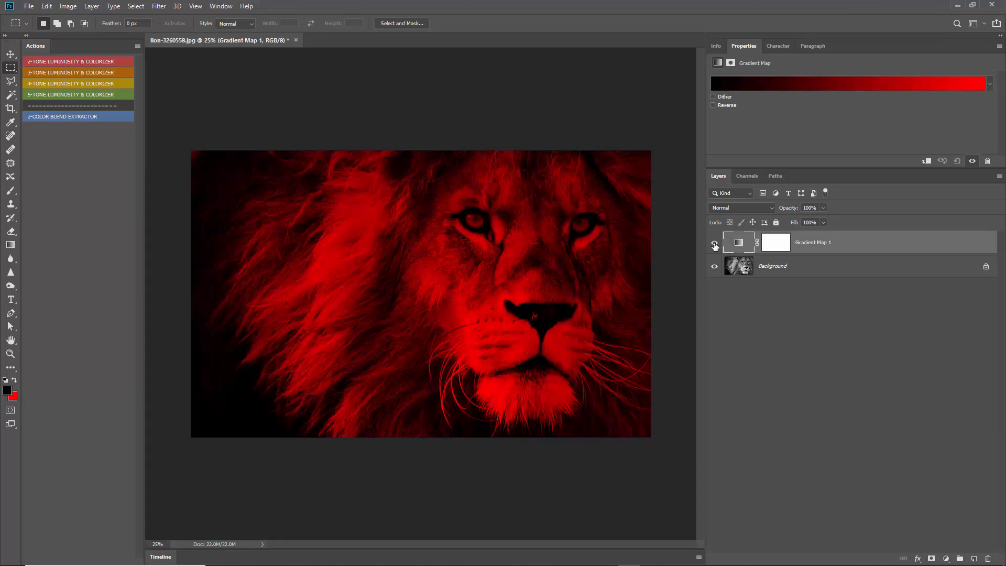
key(Delete)
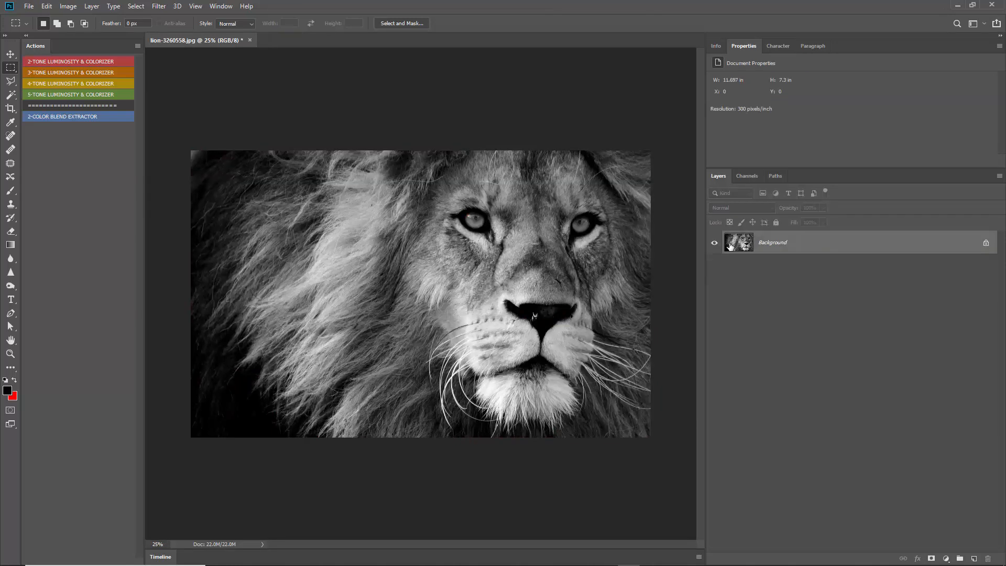
Step: Run the 2-TONE LUMINOSITY & COLORIZER action on the lion image and hide the 2-TONE LUMINOSITY MASKING group
click(59, 61)
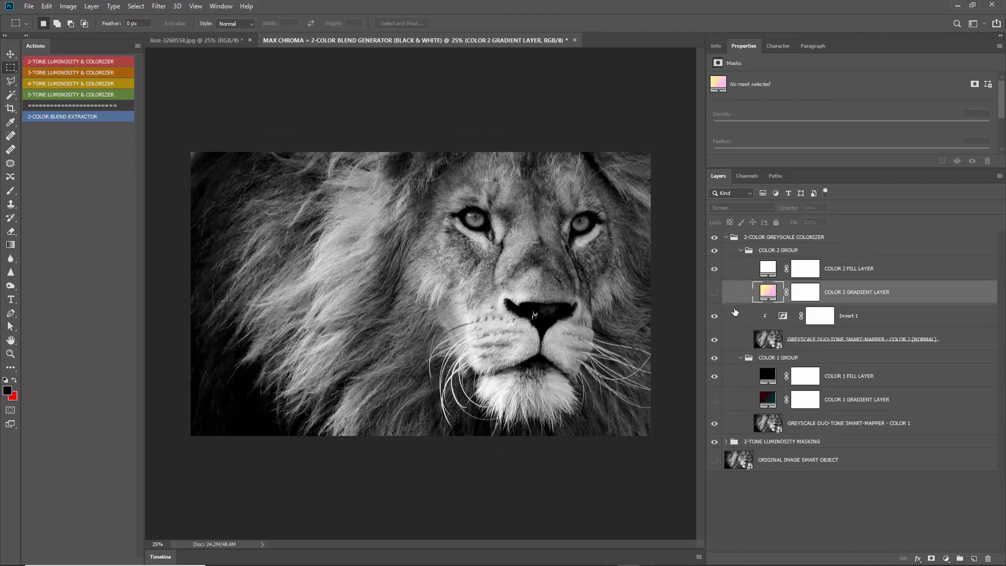
click(715, 442)
Step: Set the COLOR 1 FILL LAYER to dark red, 550b0b
double_click(768, 377)
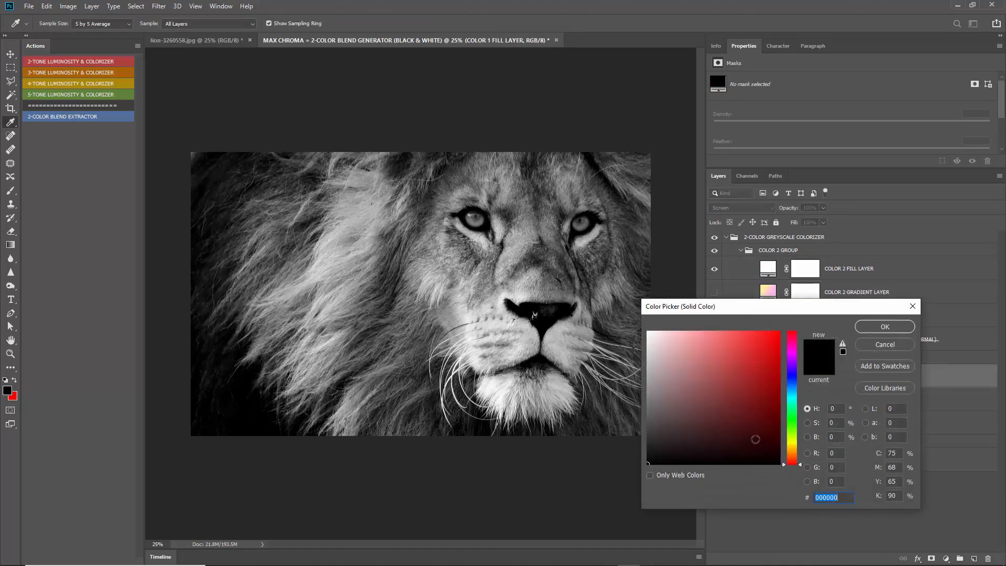
drag(755, 439, 763, 421)
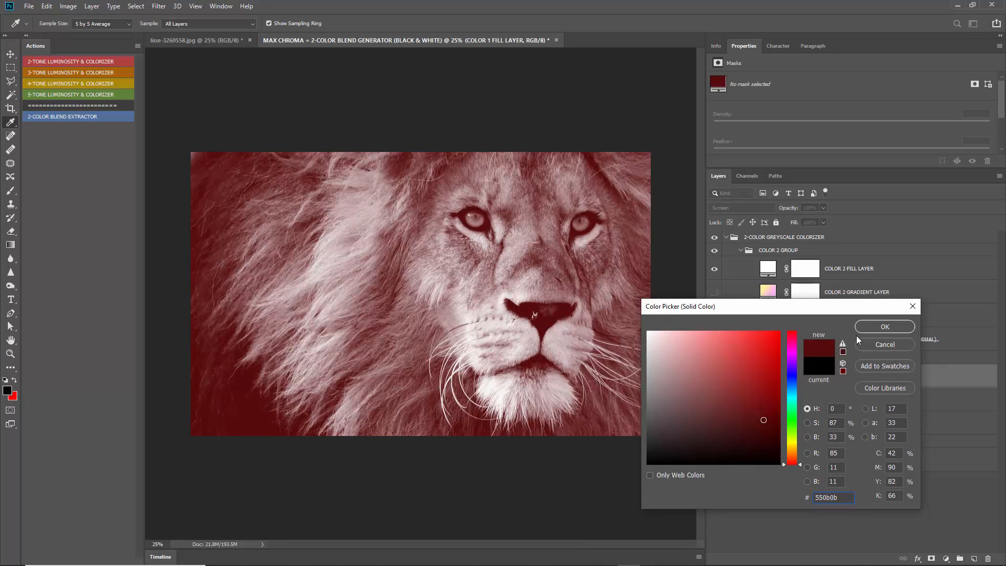
click(885, 326)
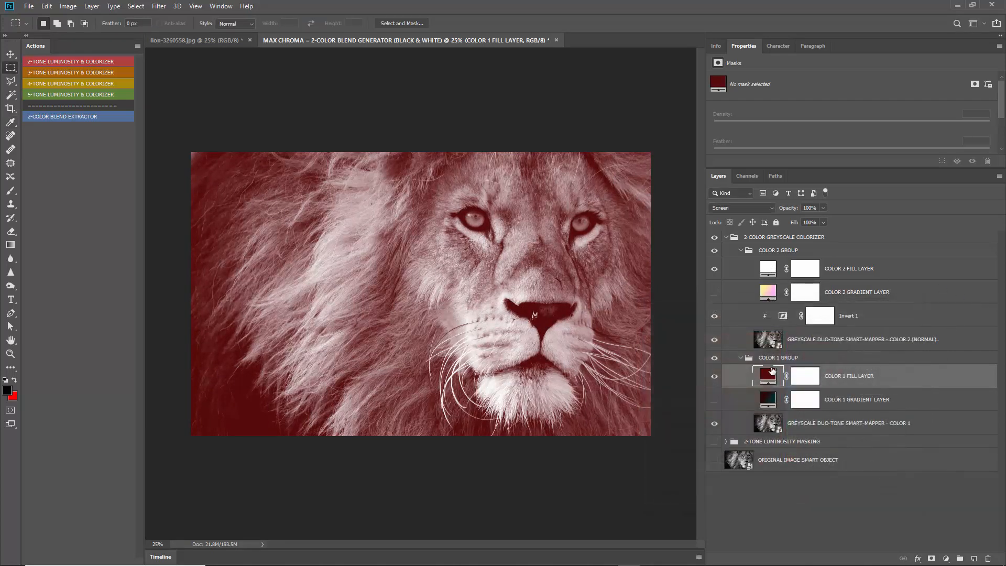
Step: Set the COLOR 2 FILL LAYER to a pale golden tan, f1d398
double_click(768, 268)
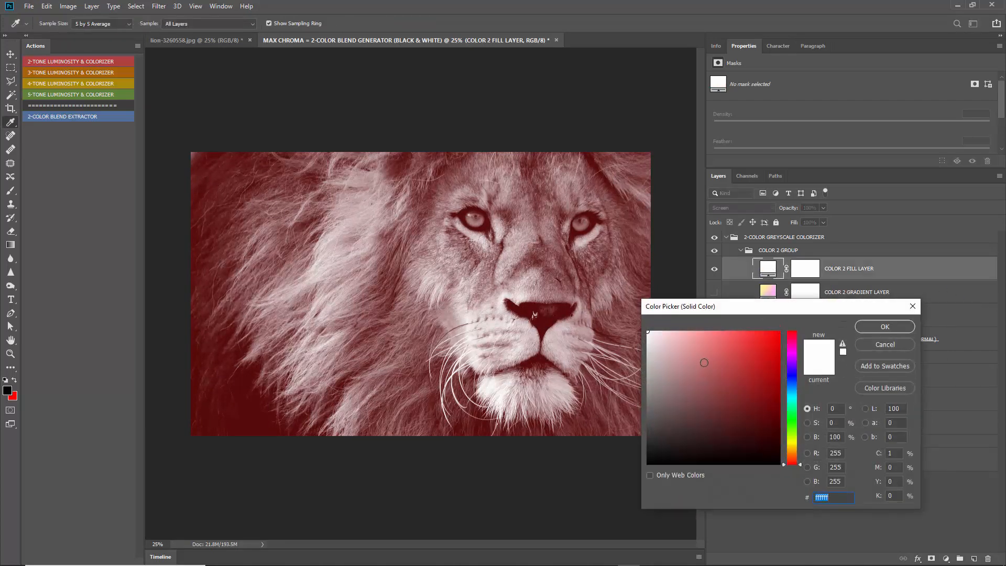
click(793, 450)
click(735, 352)
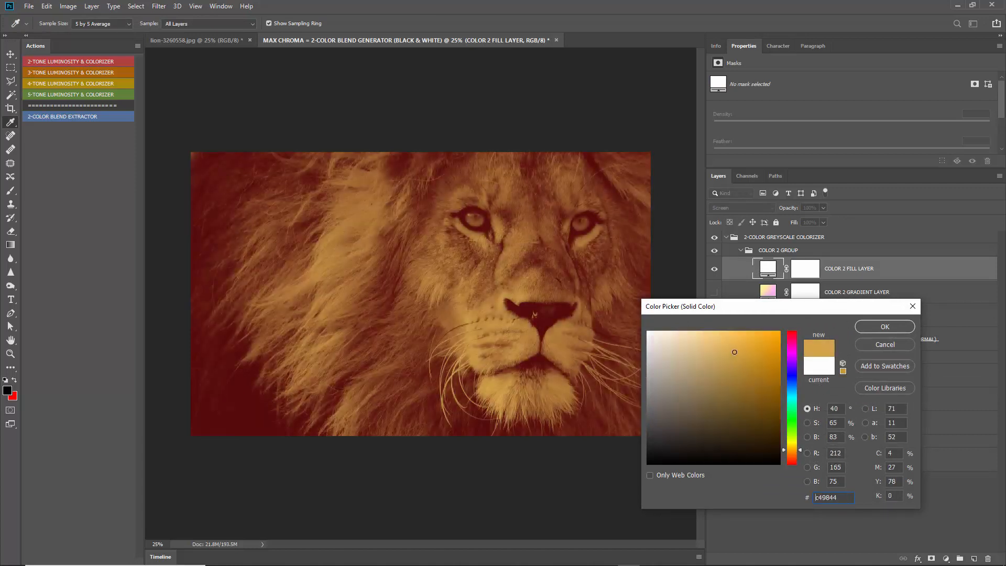
drag(736, 351, 696, 338)
click(870, 326)
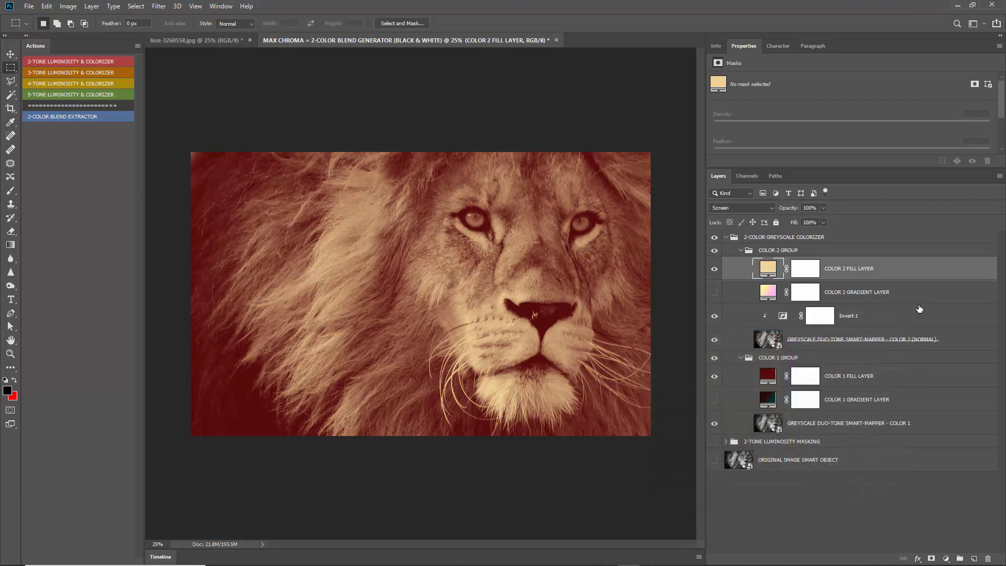
Step: Set the COLOR 2 FILL LAYER to the round RGB values 240, 210, 150
double_click(767, 269)
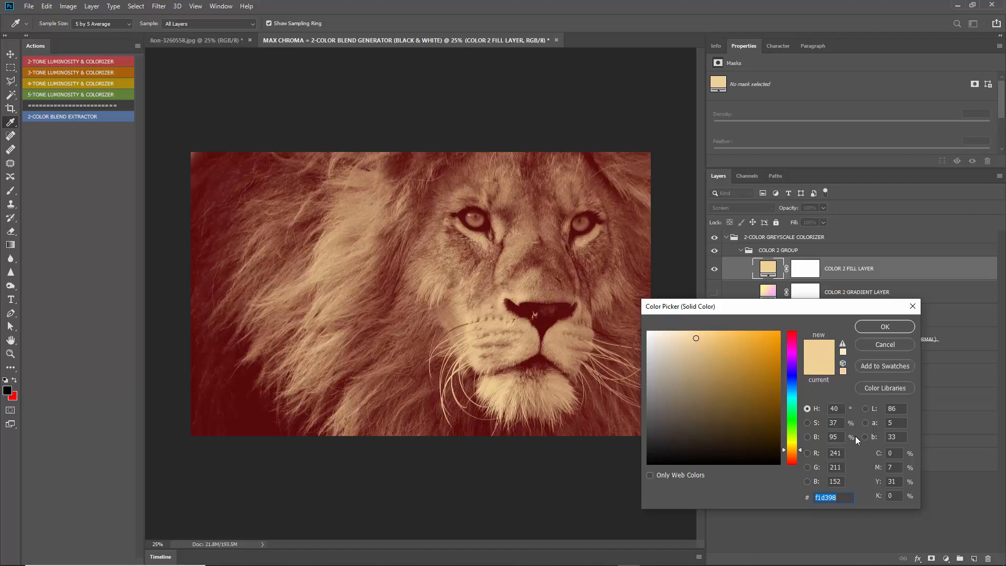
double_click(836, 453)
text(240)
double_click(836, 468)
text(210)
text(150)
click(884, 327)
Step: Set the COLOR 1 FILL LAYER to the round RGB values 80, 10, 10
click(769, 376)
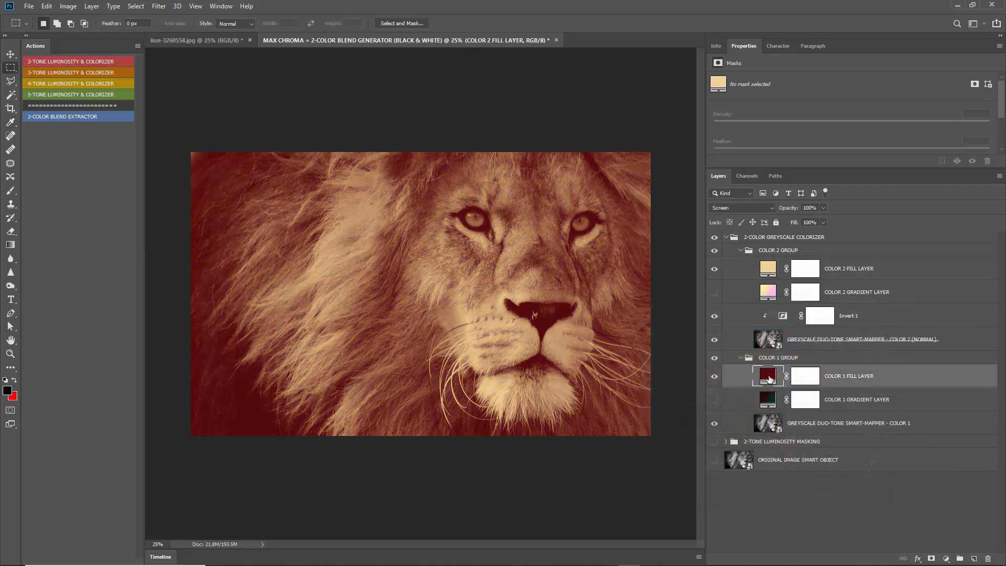
double_click(769, 378)
click(770, 376)
drag(769, 422, 766, 422)
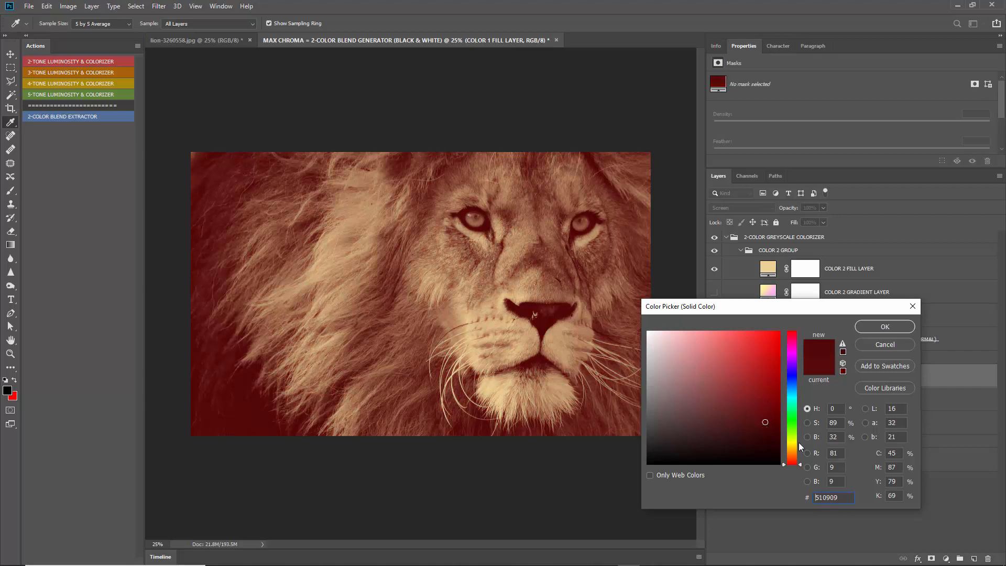
key(Tab)
text(10)
key(Tab)
text(10)
click(885, 326)
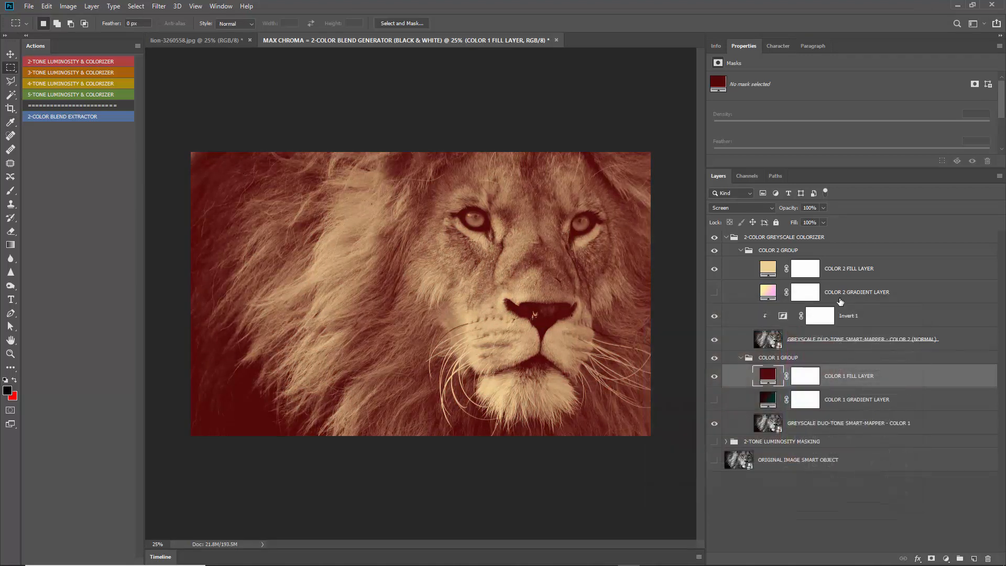
Step: Duplicate the two-color lion document and flatten the copy into a single background layer
click(73, 10)
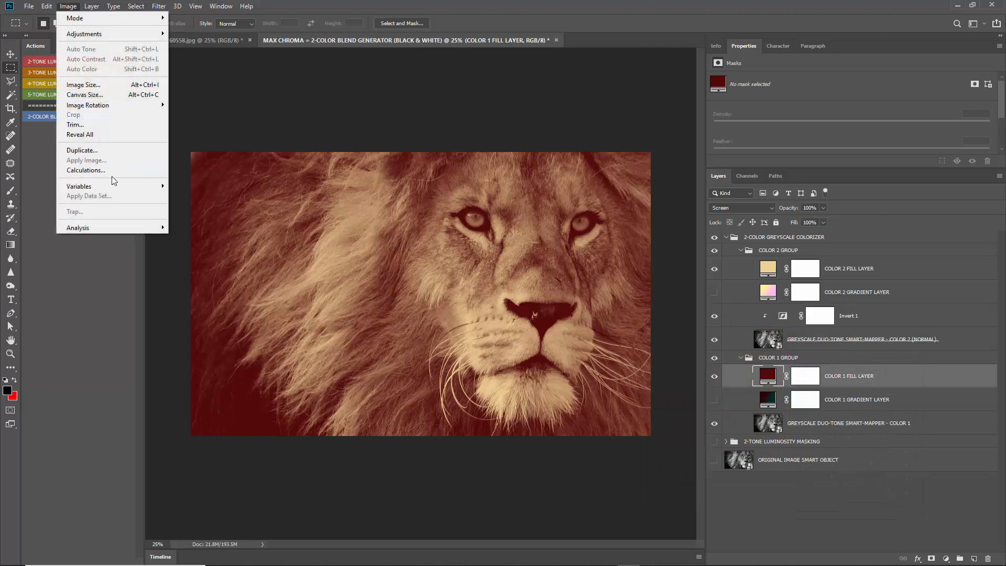
click(107, 151)
click(589, 185)
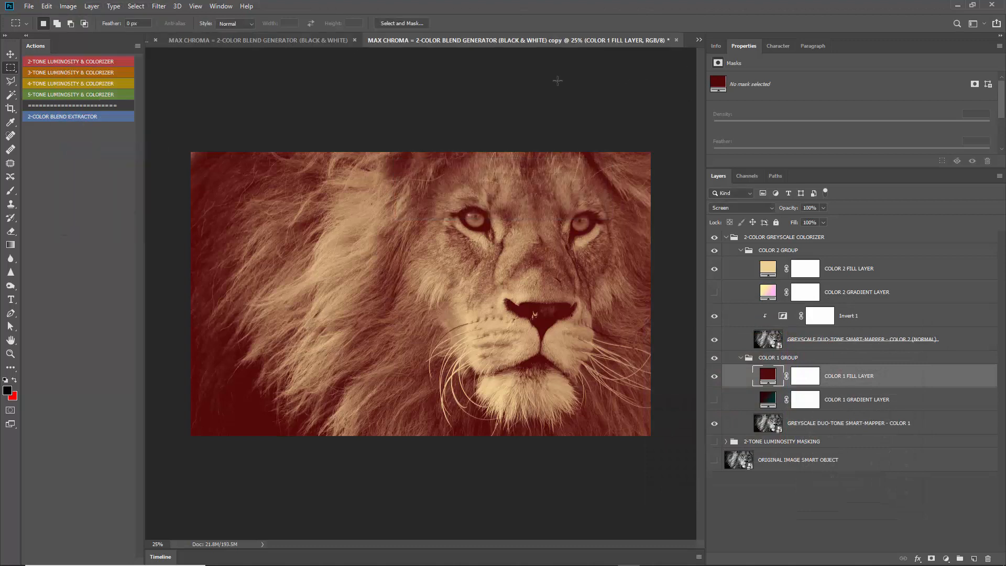
click(92, 7)
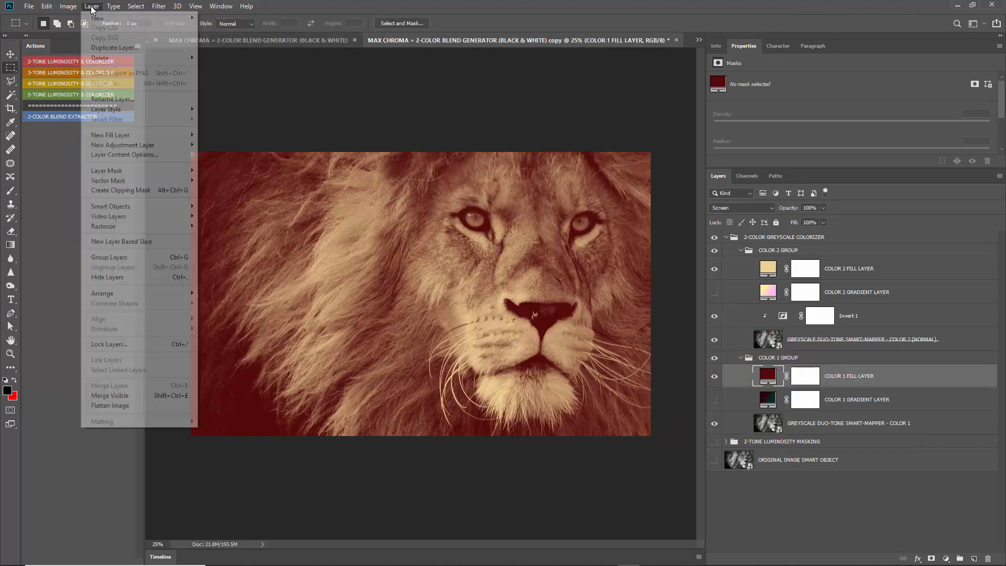
click(132, 406)
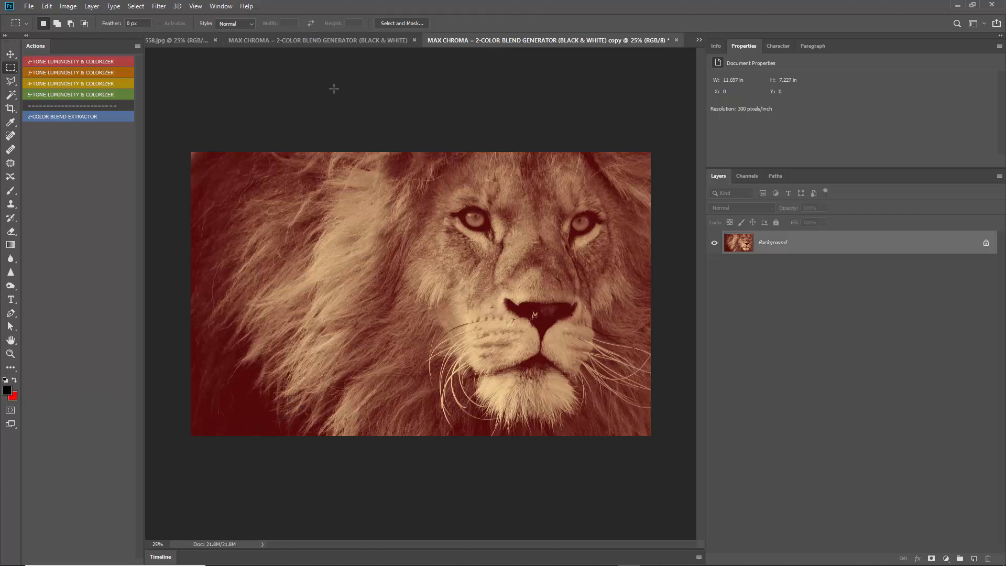
Step: In the layered lion document, check the COLOR 1 fill values and set the foreground color to the matching dark red, 500a0a
click(354, 45)
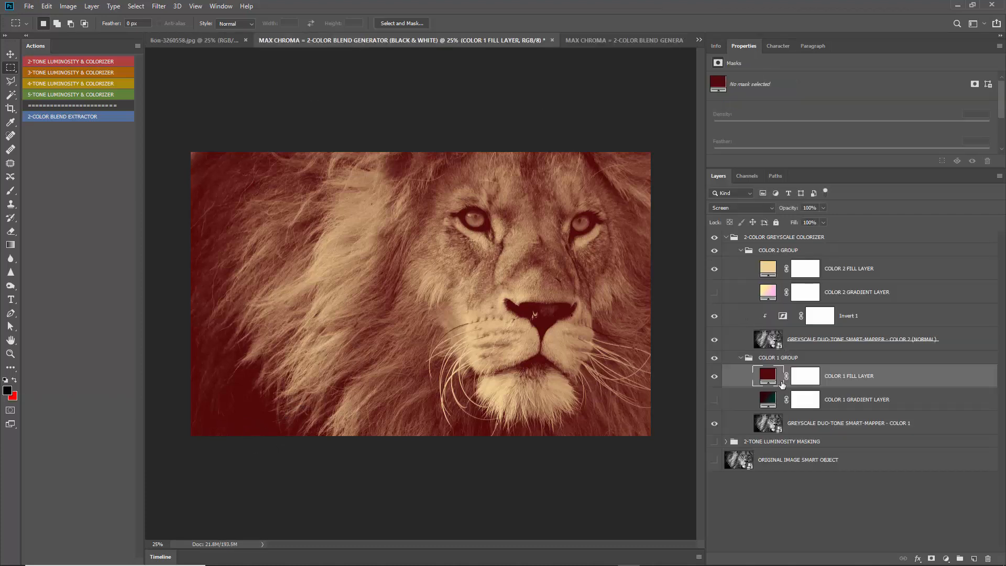
double_click(769, 375)
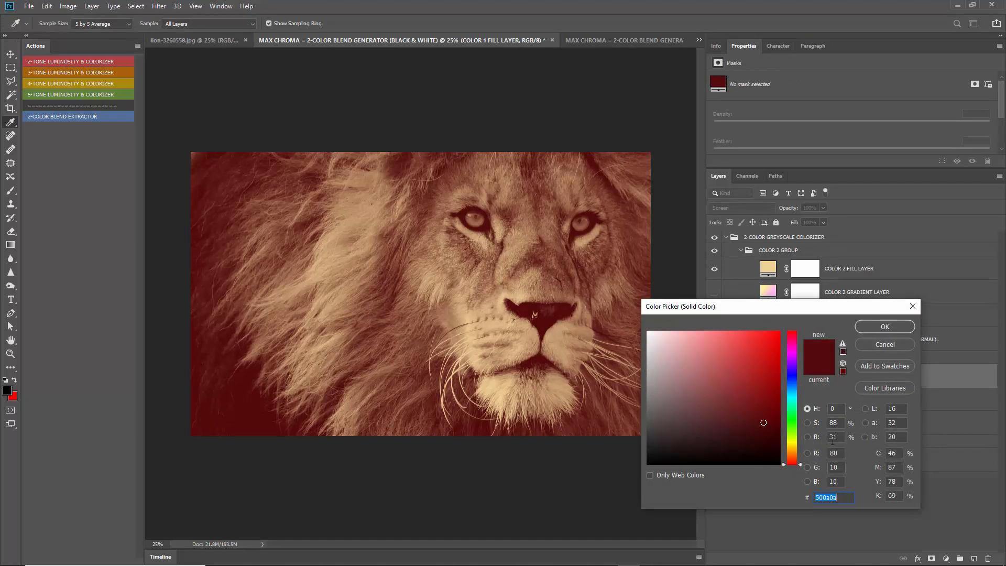
click(865, 347)
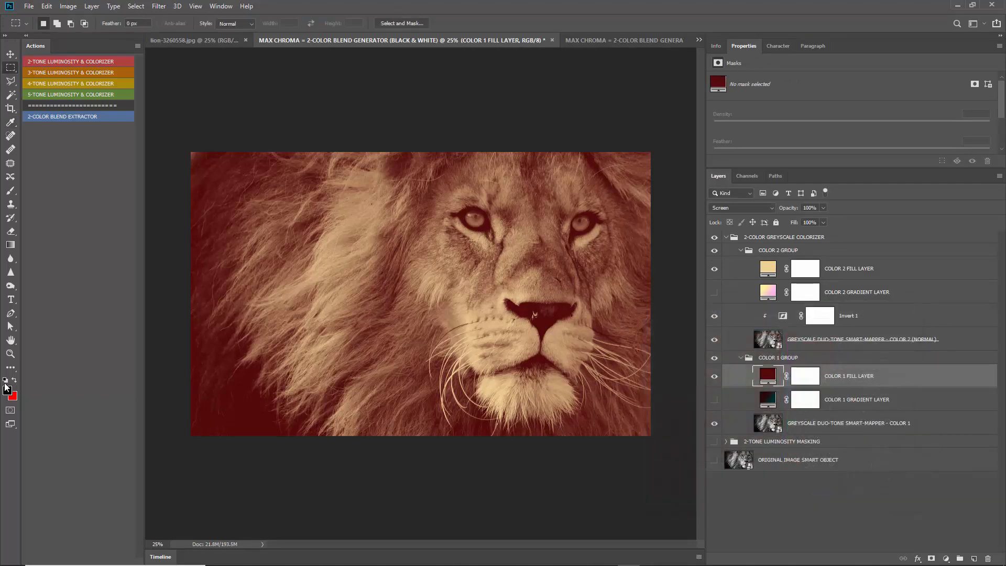
click(8, 390)
click(266, 425)
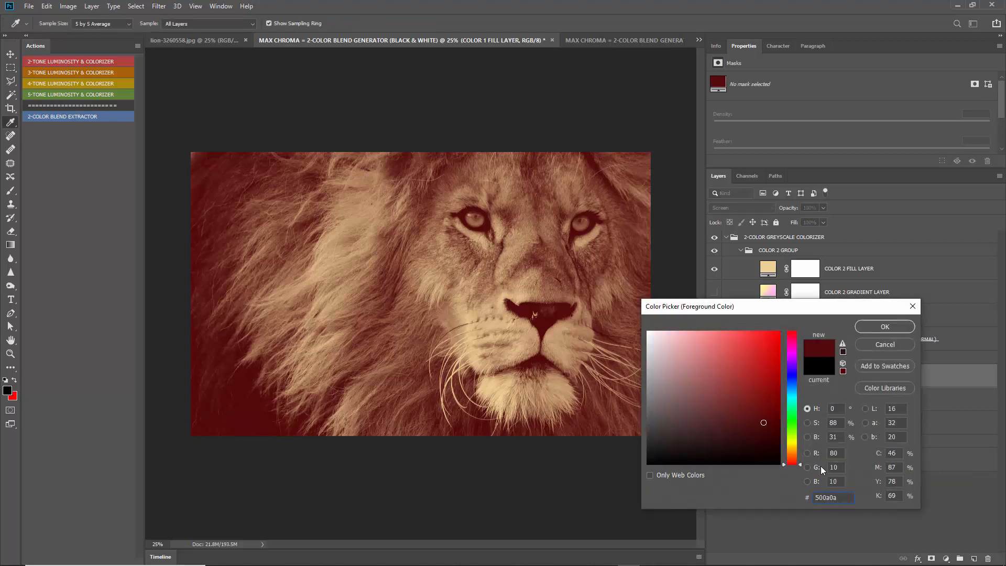
click(886, 326)
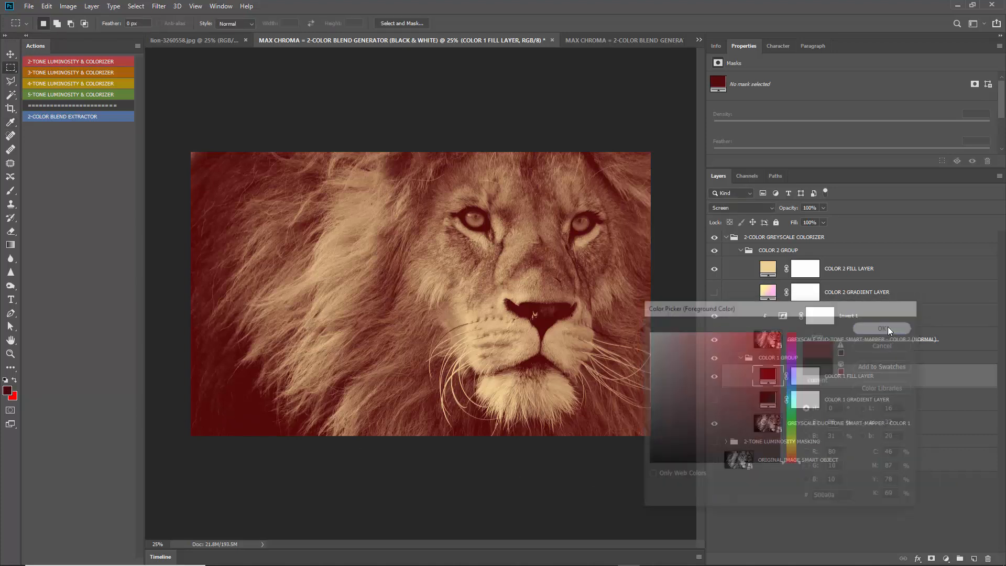
Step: Set the background color to a tan sampled from the lion image
click(13, 398)
click(537, 328)
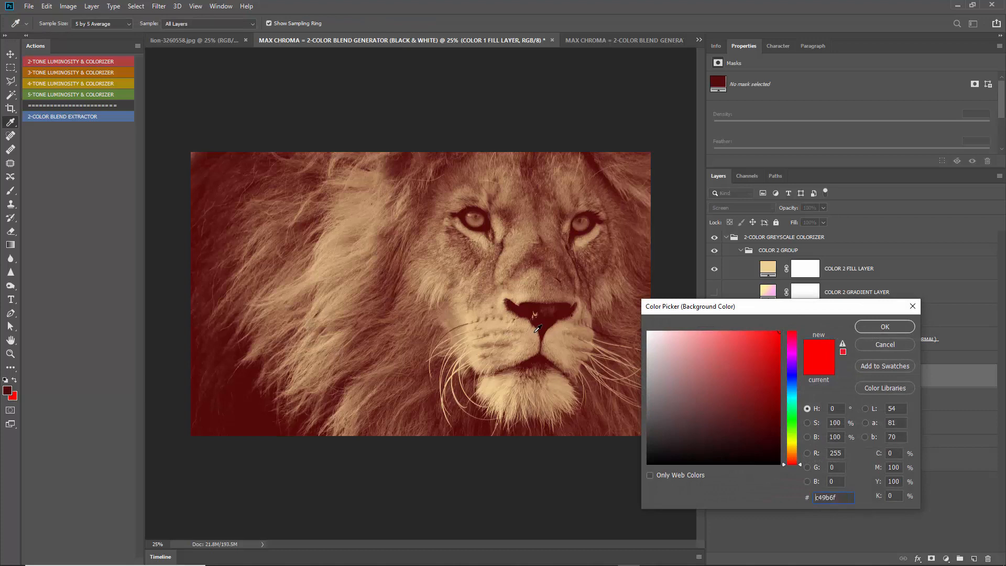
click(869, 326)
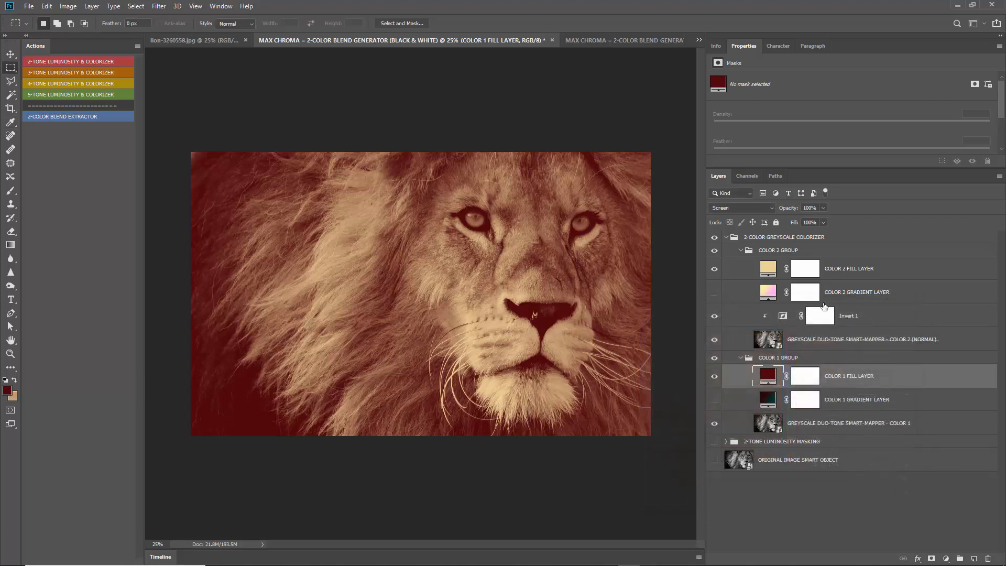
Step: Check the COLOR 2 fill values, set the background color to RGB 240, 210, 150, and switch to the flattened copy
double_click(769, 269)
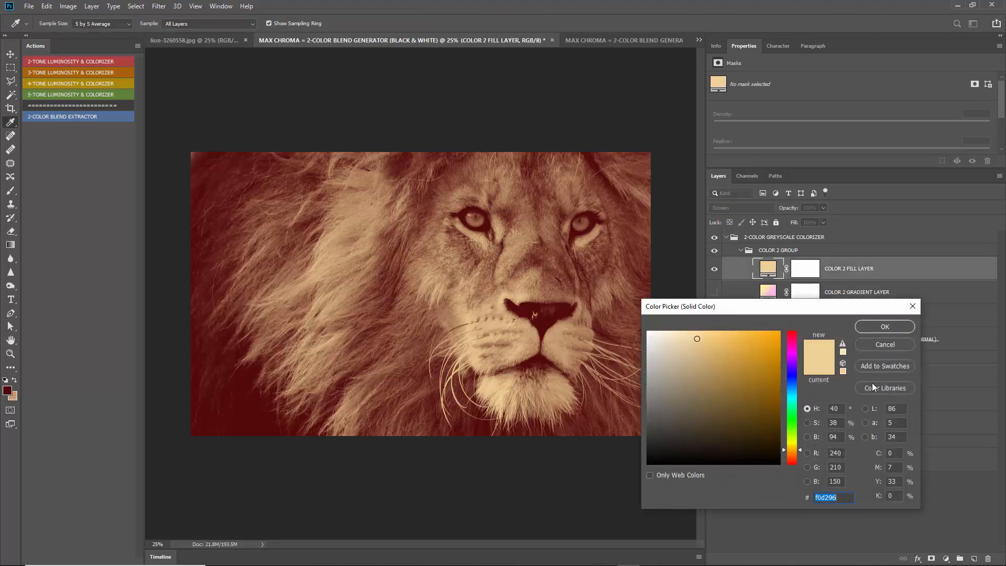
click(875, 345)
click(16, 397)
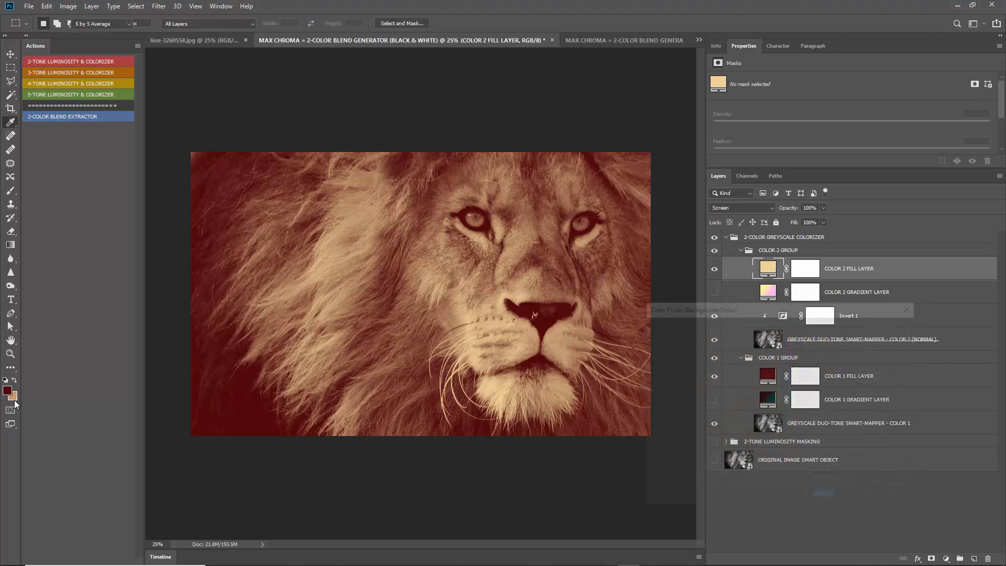
double_click(842, 453)
text(240)
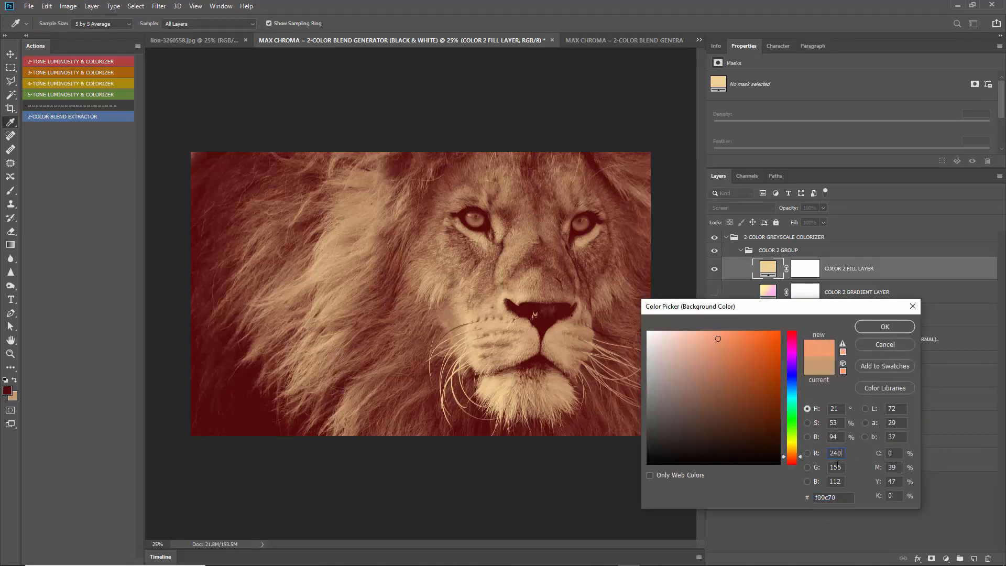
key(Tab)
text(210)
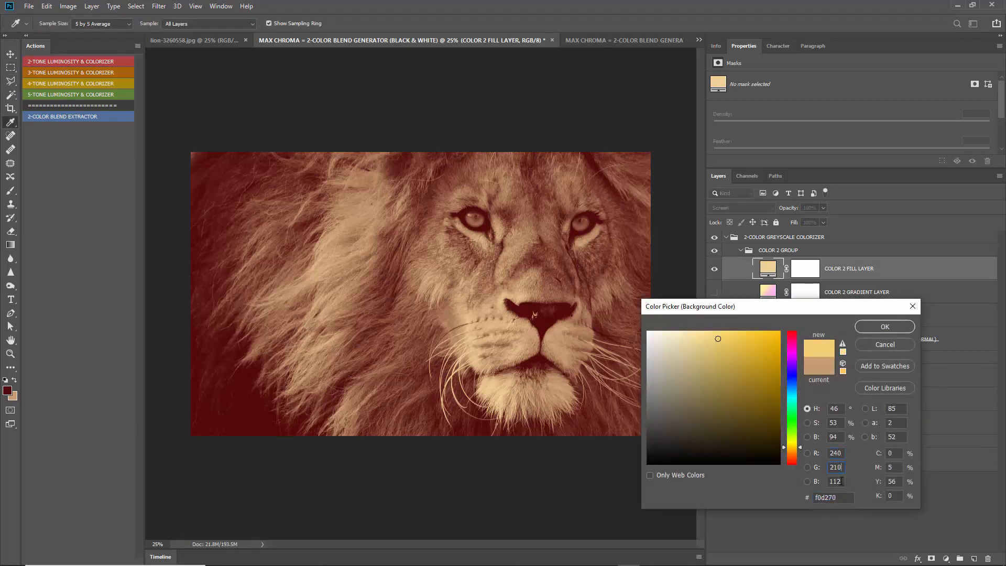
key(Tab)
text(150)
key(Return)
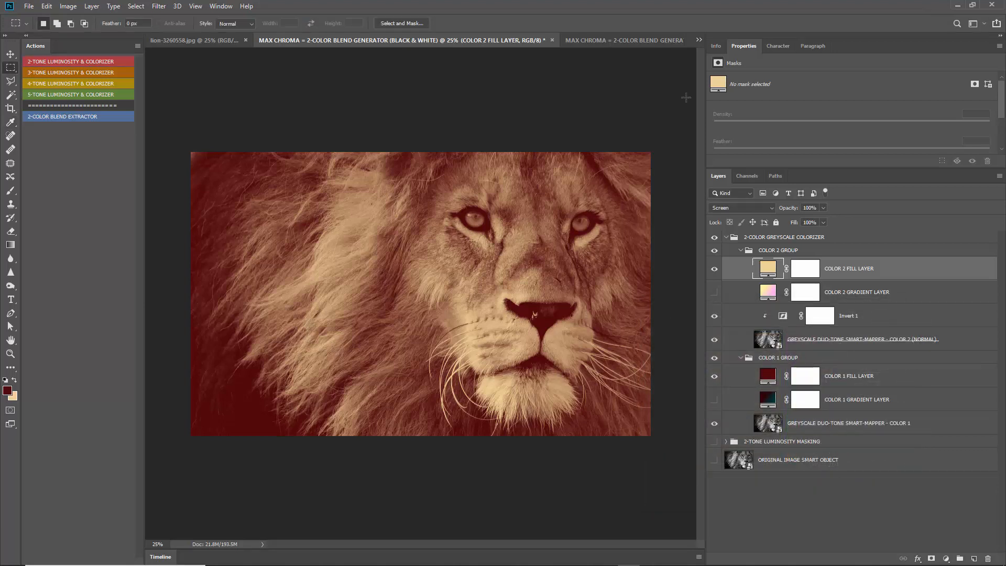
click(628, 39)
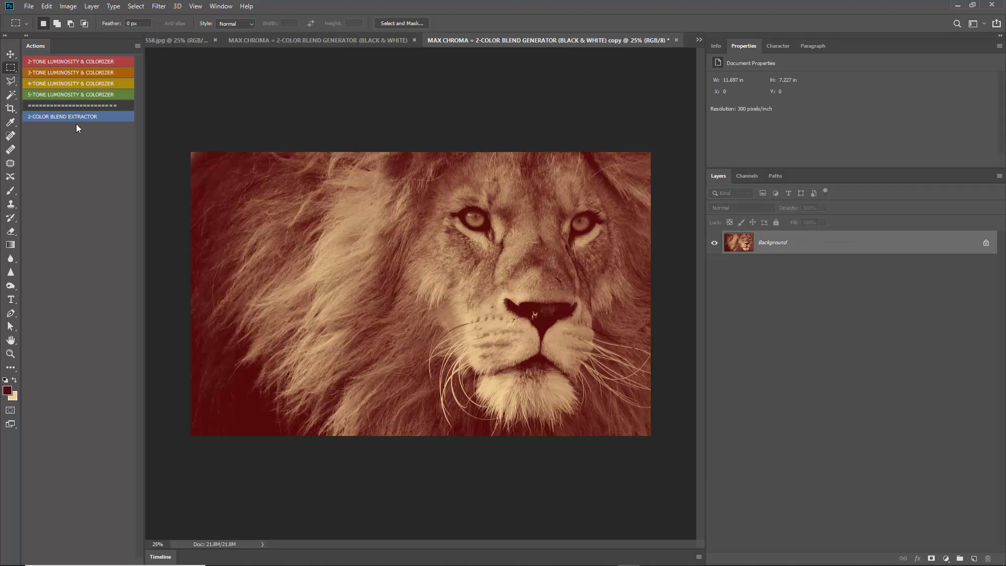
Step: Run 2-COLOR BLEND EXTRACTOR on the flattened lion copy and isolate the DUOBLEND COLOR 1 group by hiding the tan solid and Background layers
click(58, 116)
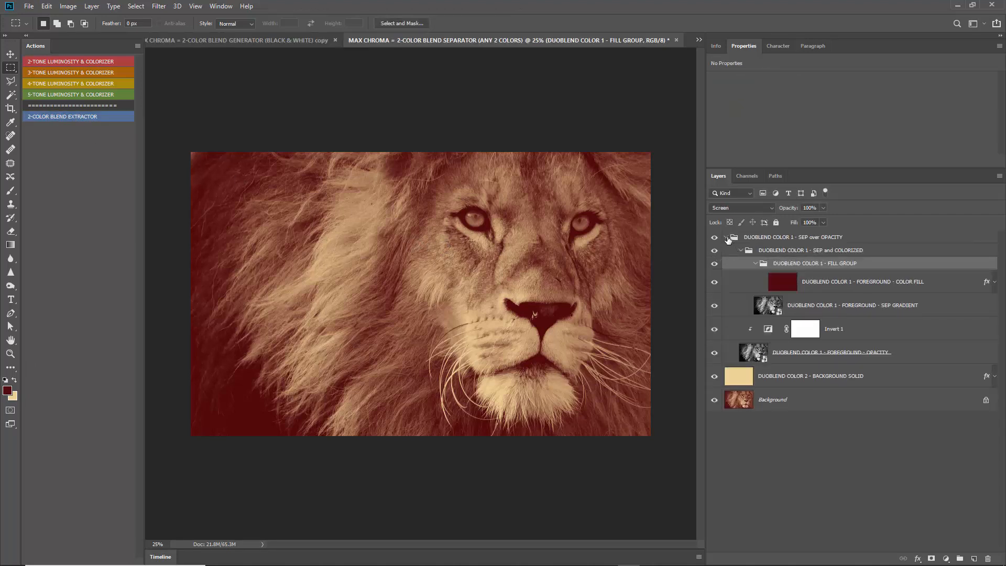
click(726, 237)
click(715, 280)
click(714, 255)
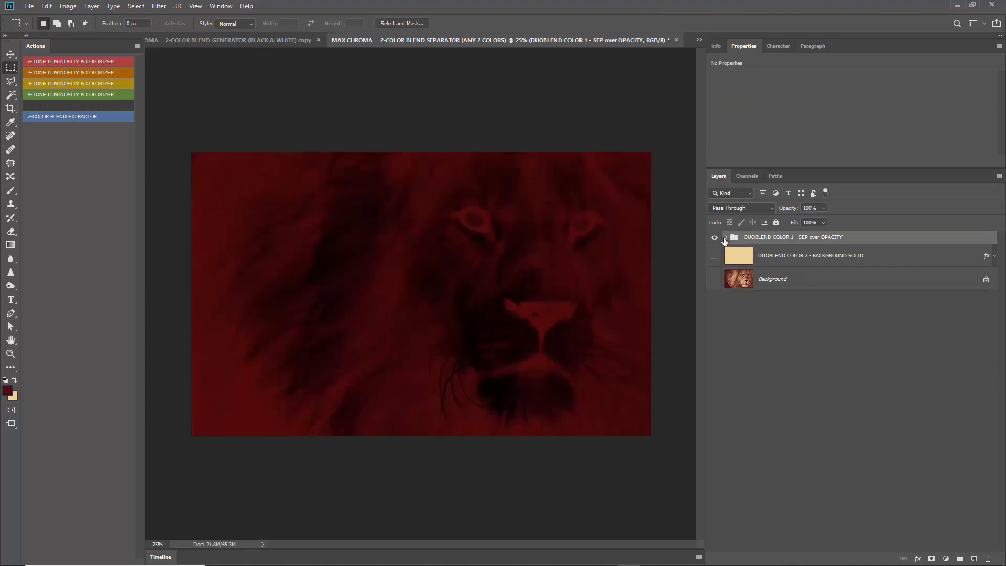
Step: Examine the inverted COLOR 1 opacity separation with the SEP and COLORIZED group hidden, first alone and with the tan background solid shown
click(726, 237)
click(740, 250)
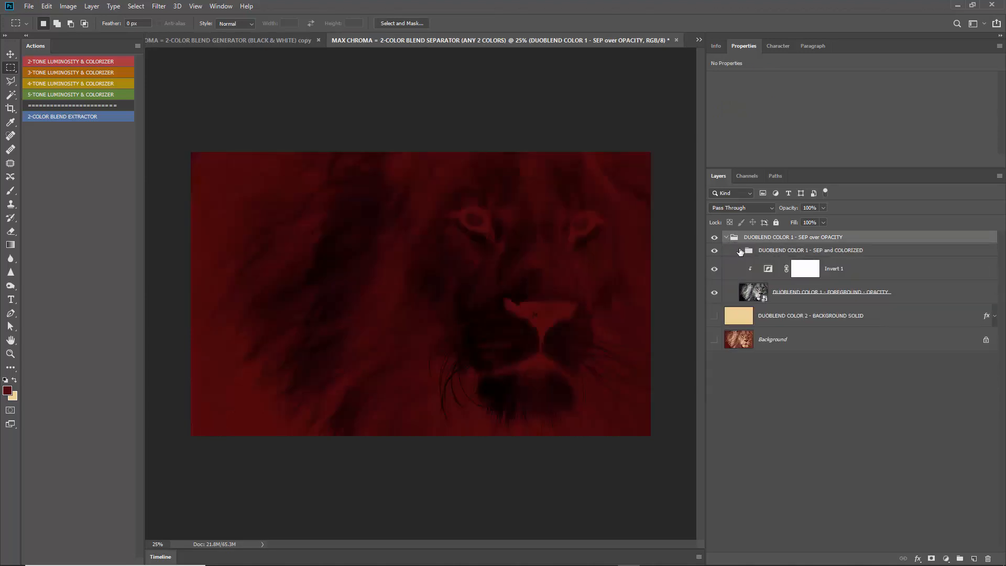
click(714, 251)
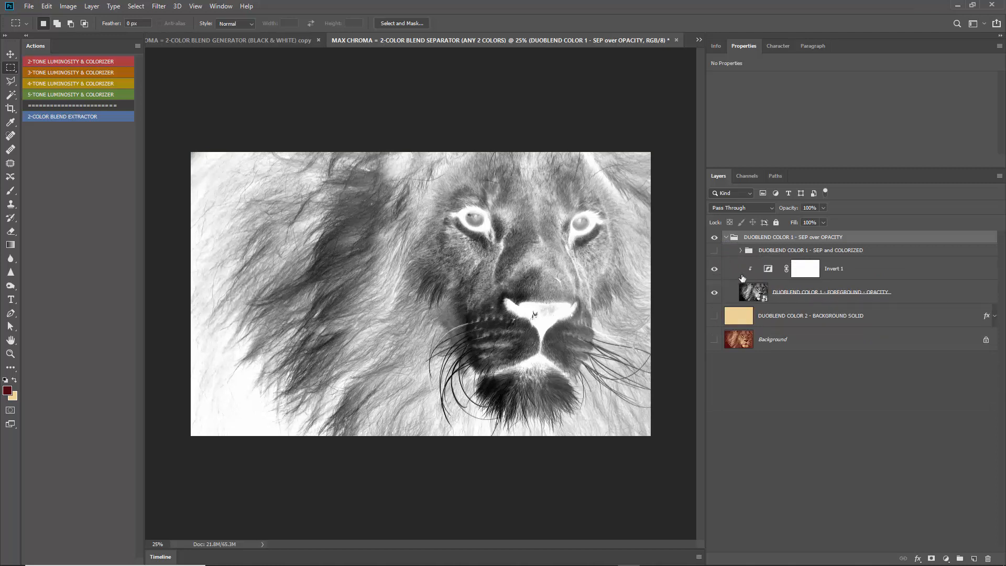
click(715, 316)
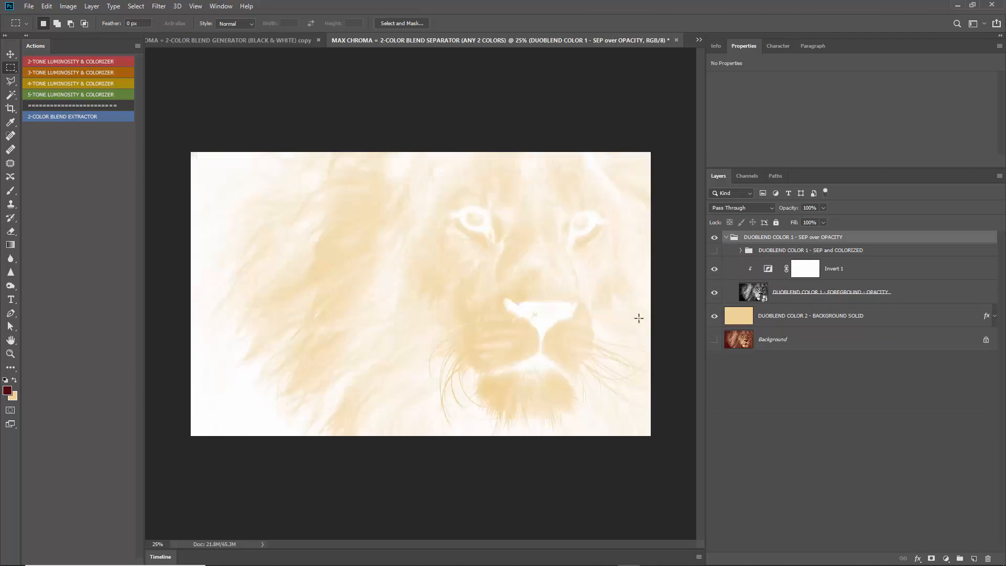
Step: Isolate the DUOBLEND COLOR 1 - SEP and COLORIZED group by hiding the layers below it, and inspect its contents
drag(714, 269, 715, 316)
click(714, 251)
click(741, 251)
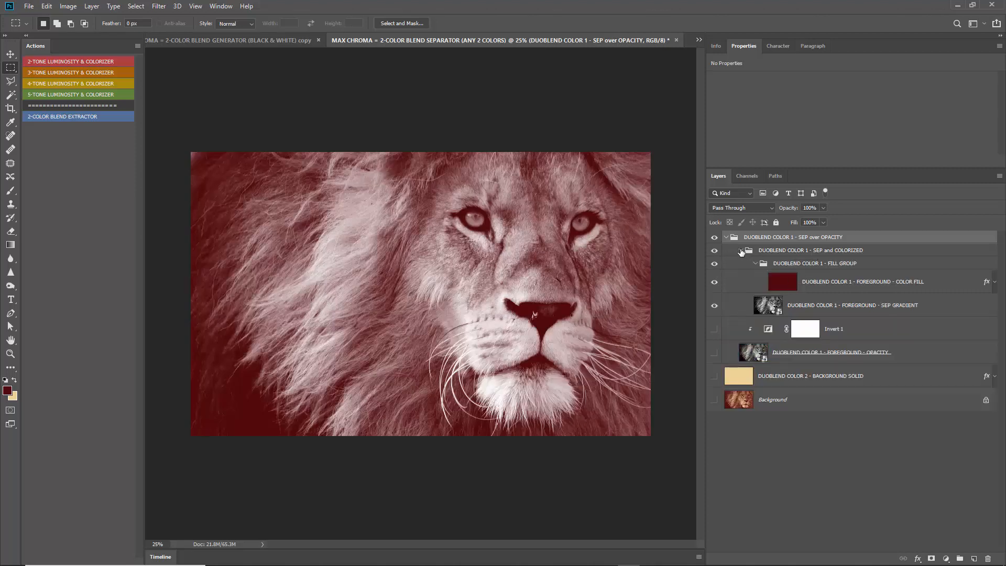
click(741, 251)
Step: Show the Invert 1, foreground opacity and tan solid layers again, collapse the COLOR 1 group, and switch to the flattened lion copy
drag(715, 269, 715, 316)
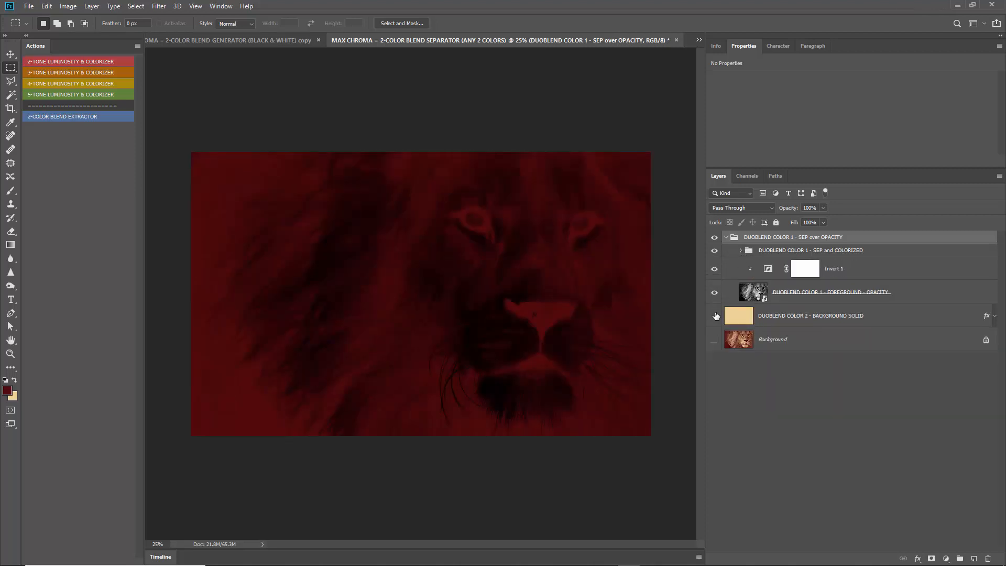
click(726, 239)
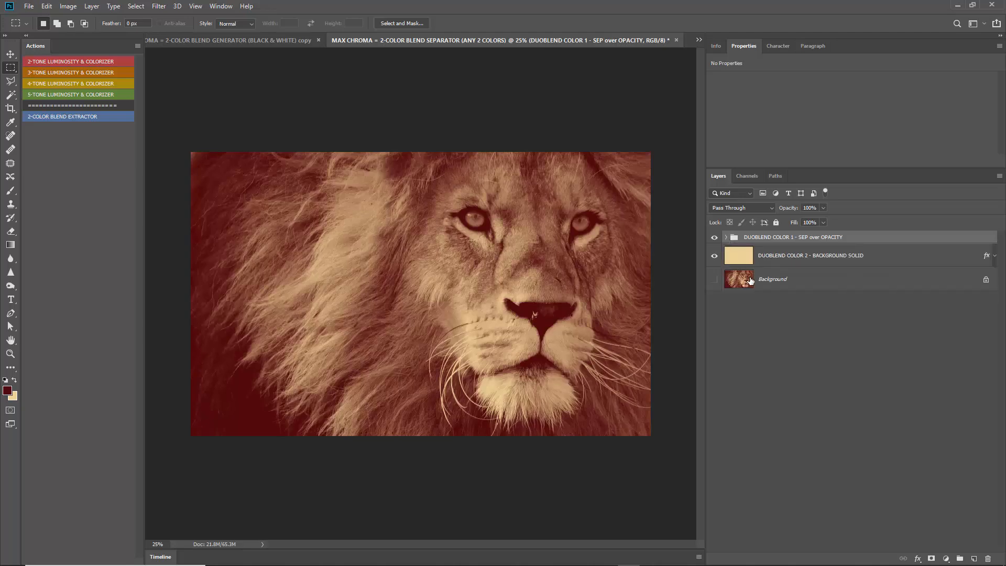
click(795, 281)
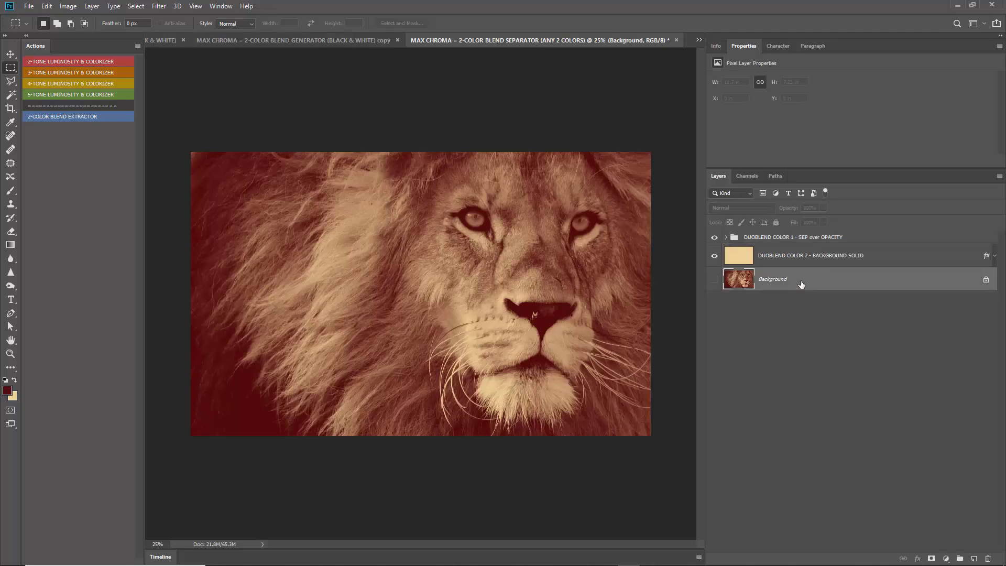
click(351, 36)
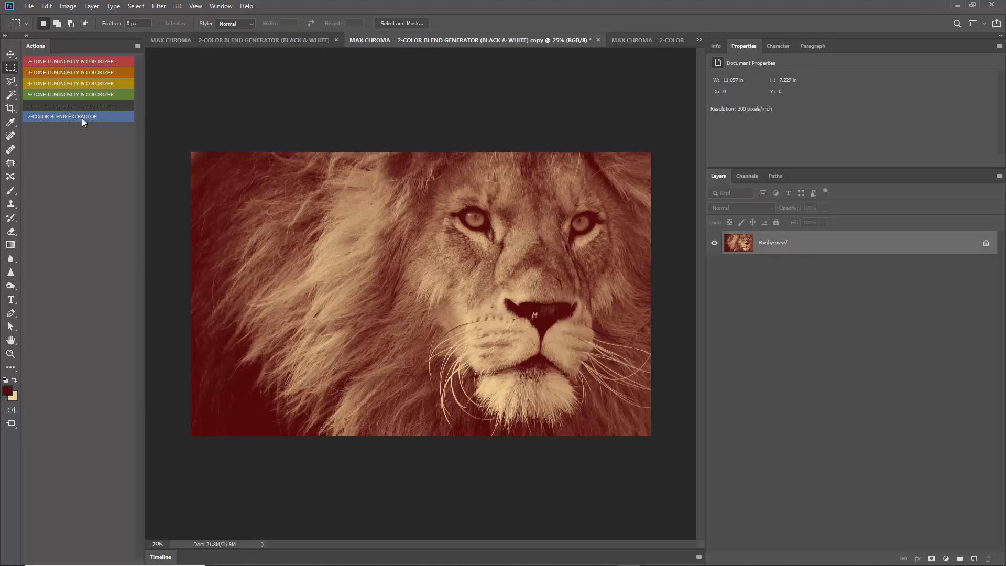
Step: Minimize Photoshop to the desktop and close the Downloads folder window
click(964, 8)
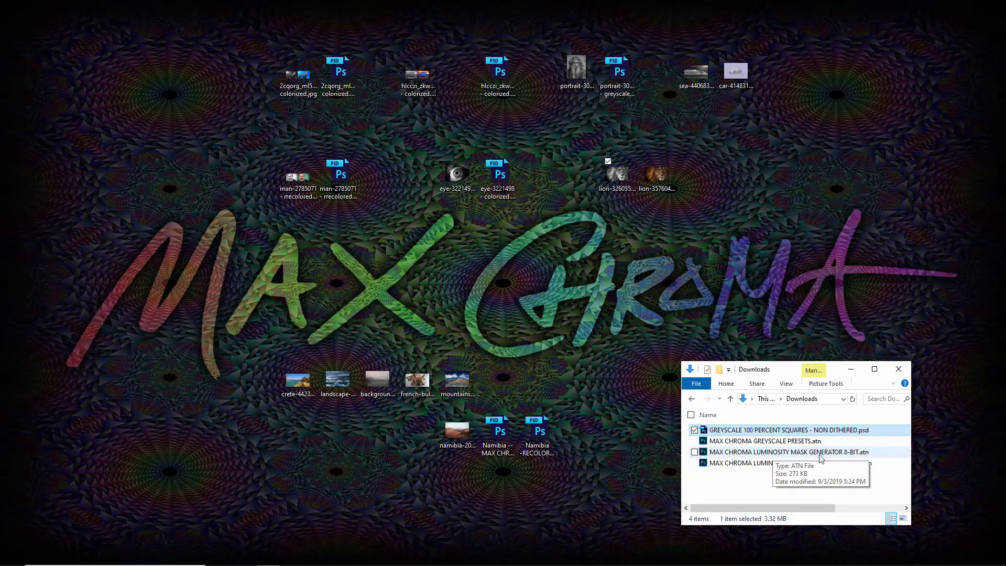
mouse_move(350, 563)
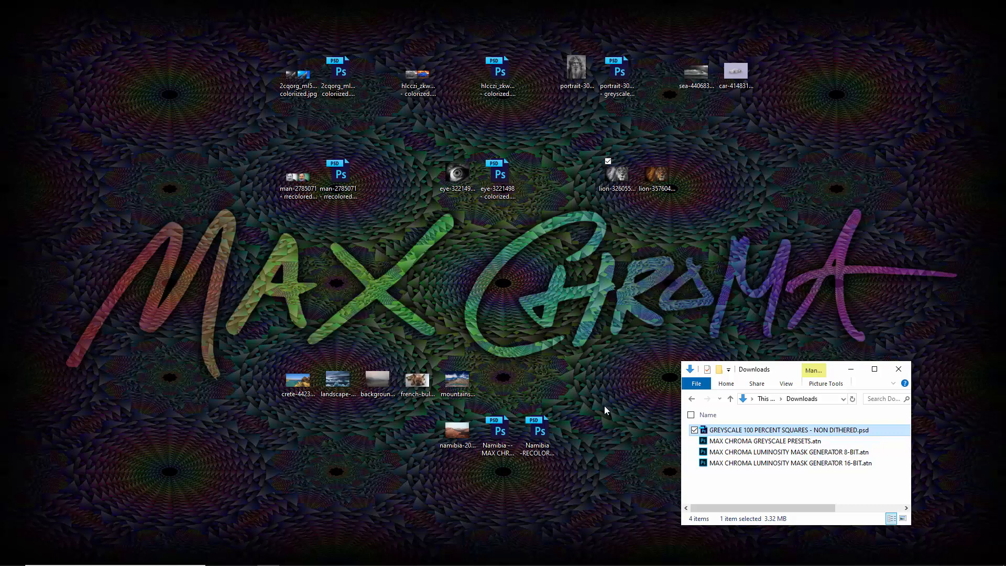
click(899, 369)
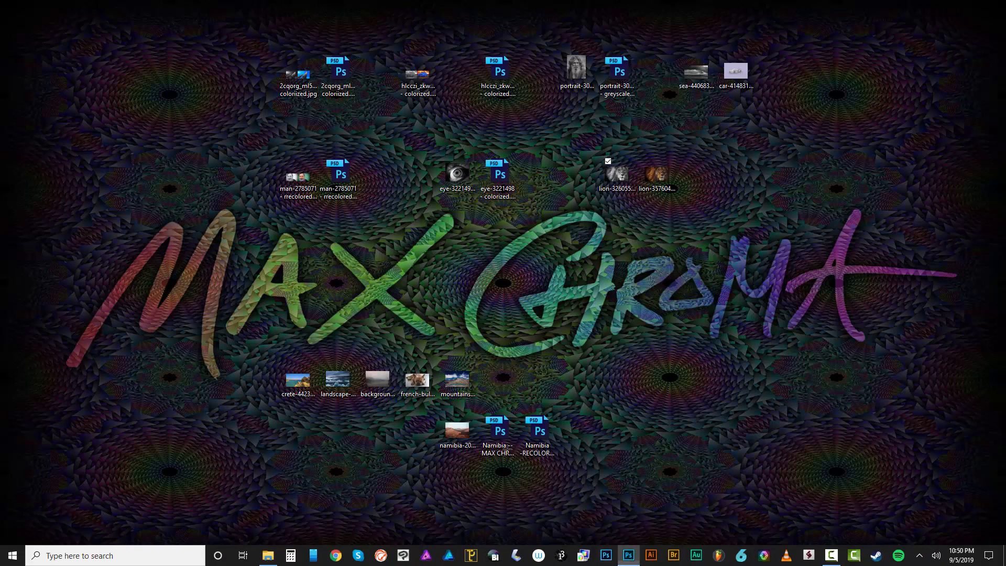
Step: Restore Photoshop, review the layered 2-COLOR BLEND GENERATOR lion document and the list of available panels, and minimize the program again
click(628, 555)
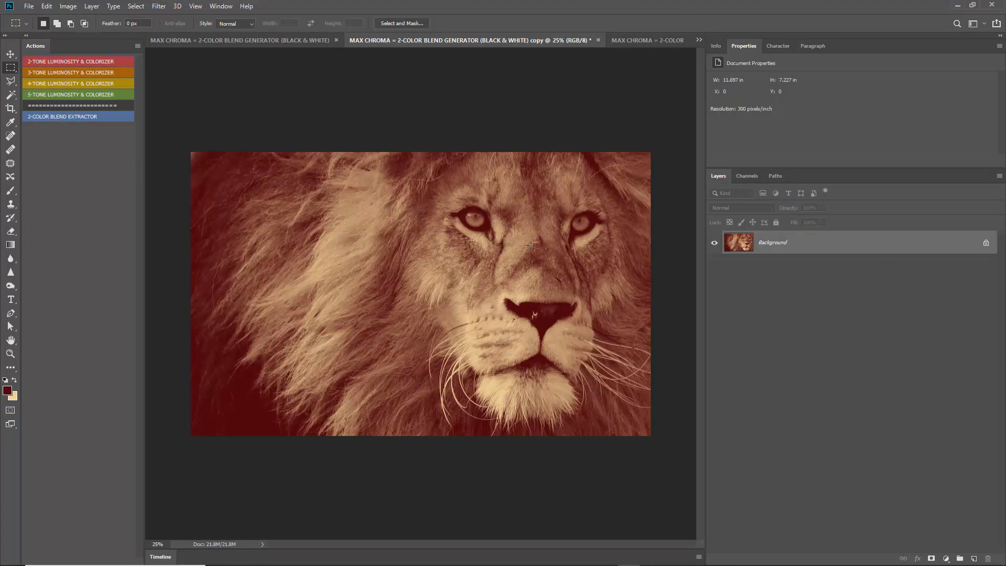
click(276, 42)
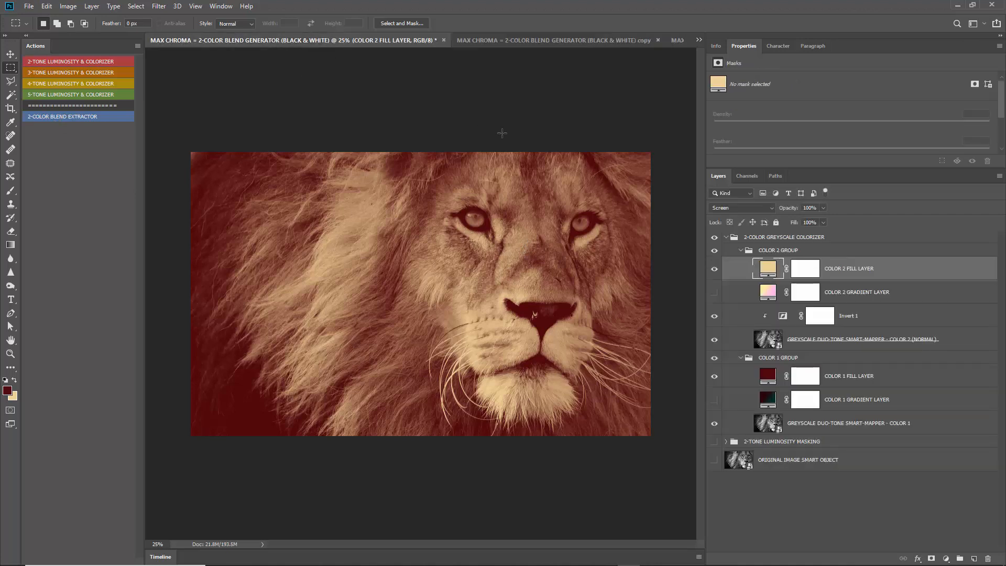
click(221, 6)
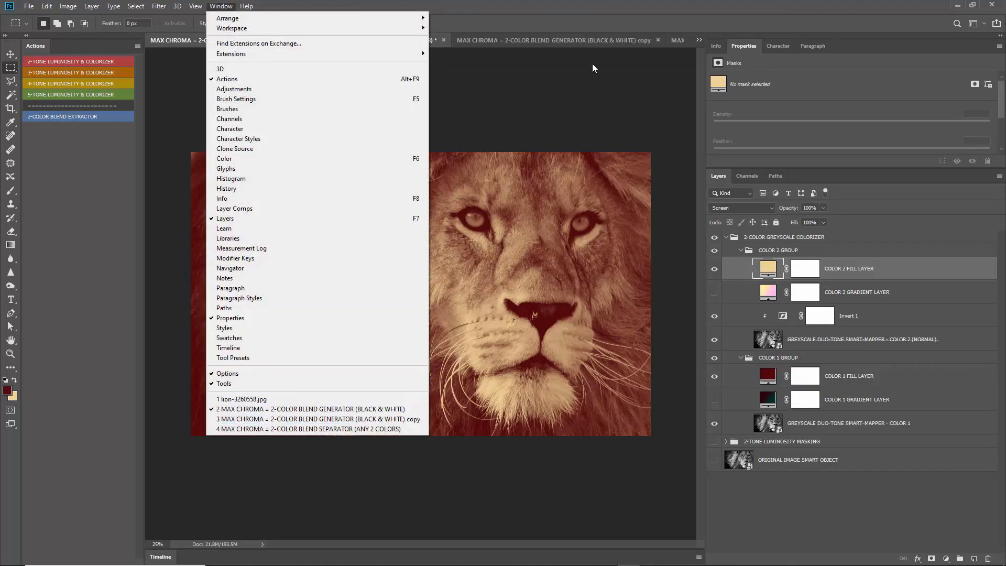
click(586, 21)
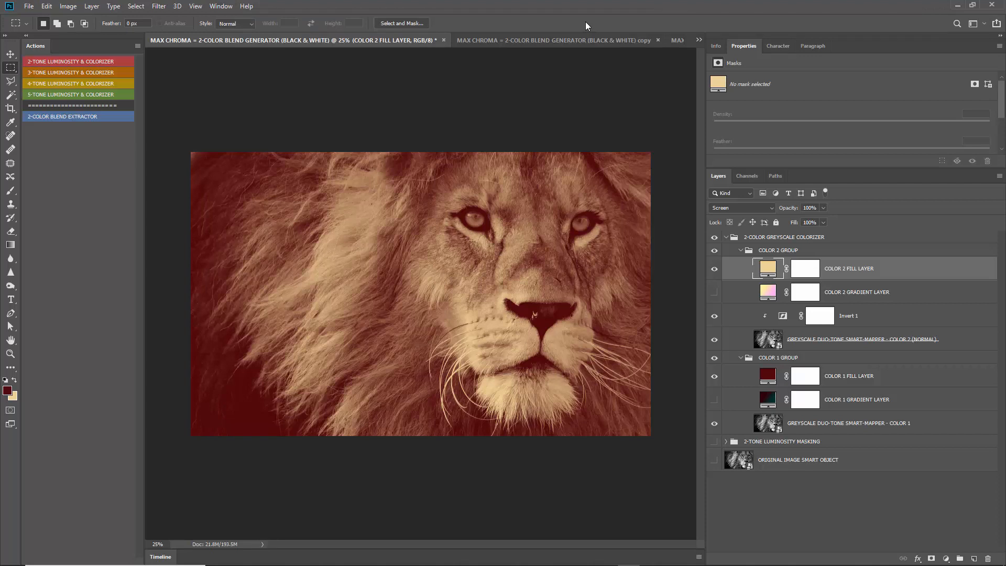
click(957, 5)
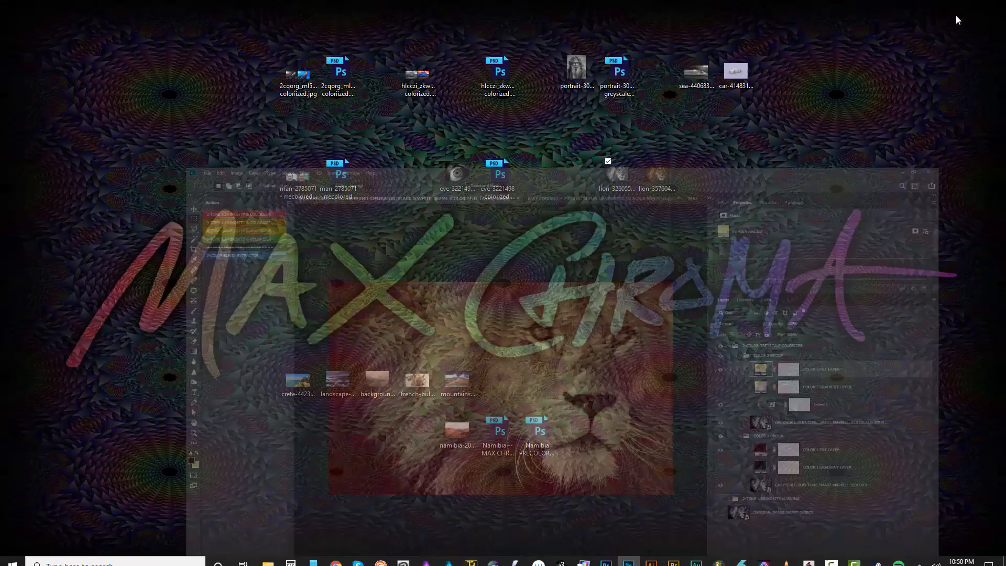